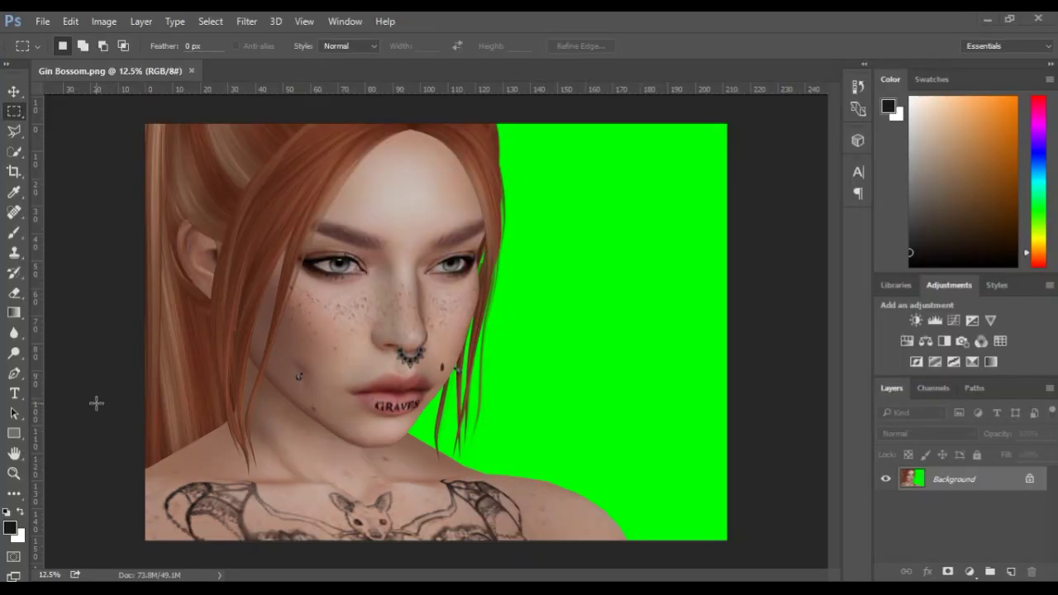
- Erase the green background around the portrait with the Background Eraser, using Discontiguous limits and 100% tolerance
scroll(95, 402, up, 1)
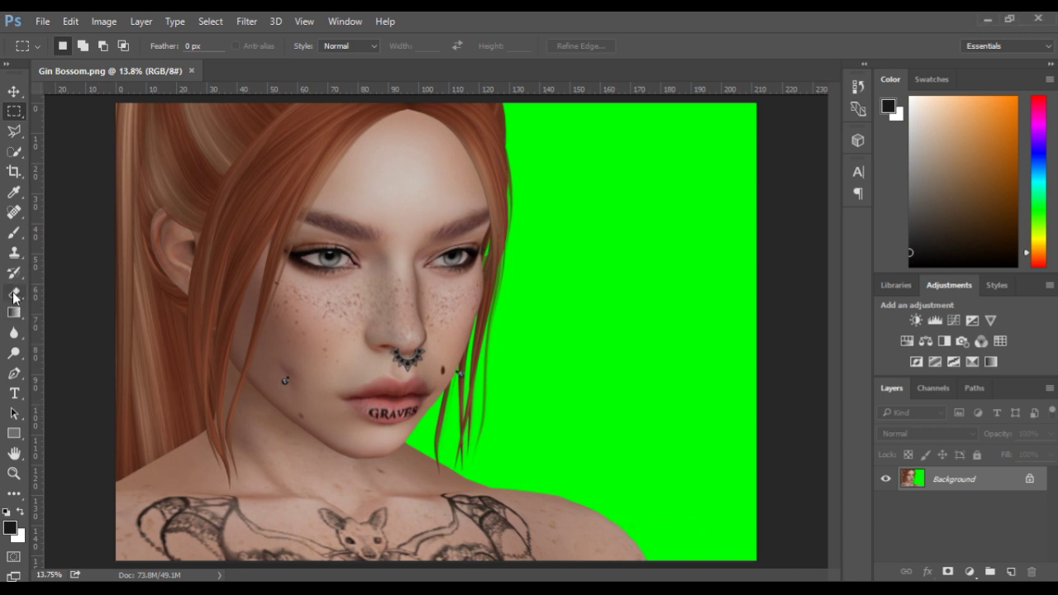
click(14, 317)
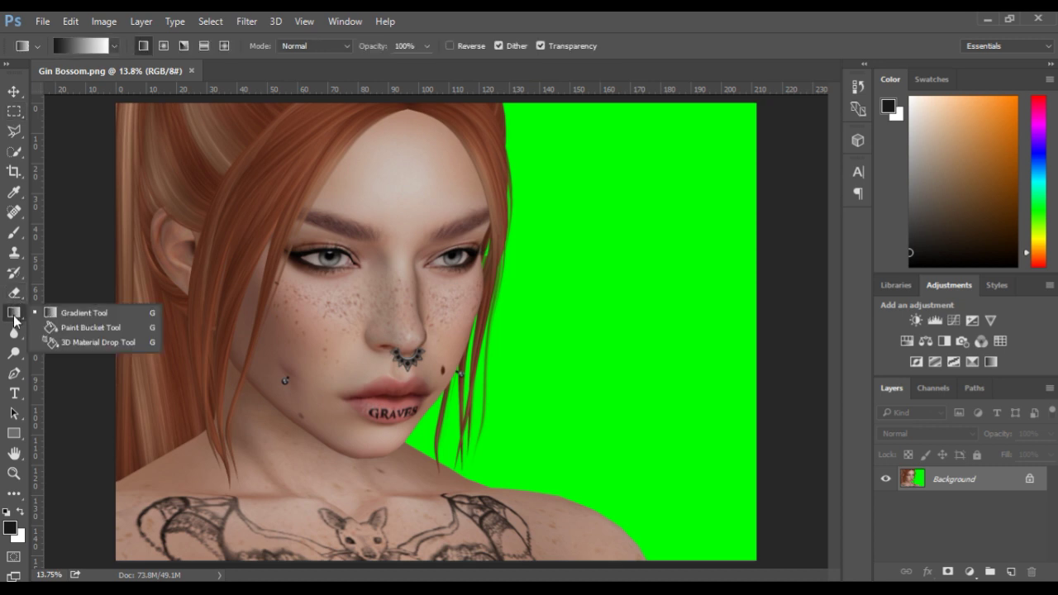
click(14, 292)
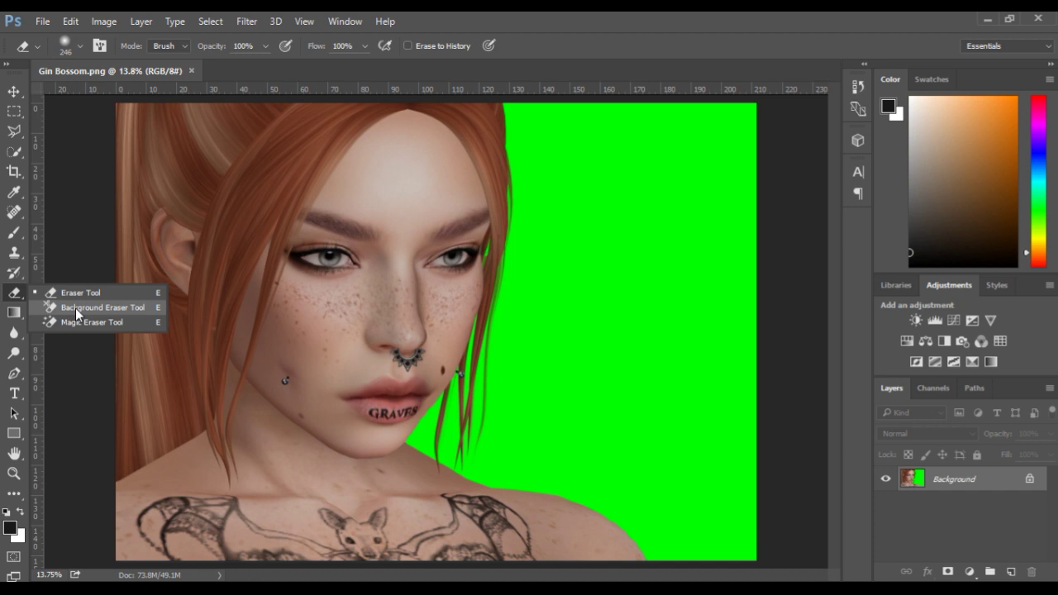
click(76, 307)
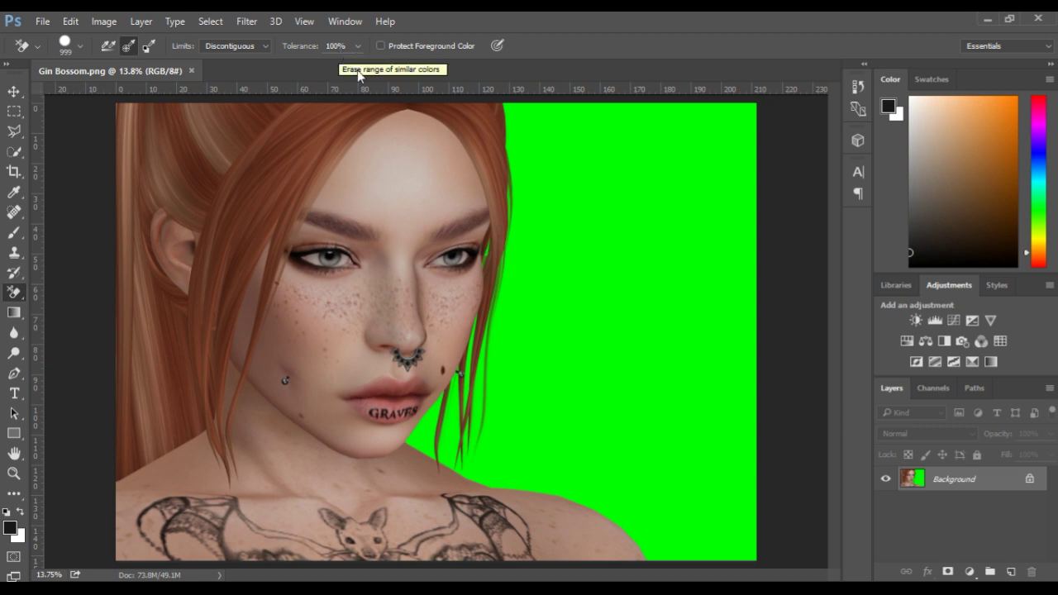
mouse_move(593, 233)
mouse_down()
mouse_move(590, 243)
mouse_move(675, 255)
mouse_move(658, 216)
mouse_move(579, 225)
mouse_up()
mouse_move(484, 223)
mouse_down()
mouse_move(440, 266)
mouse_move(446, 364)
mouse_move(411, 442)
mouse_move(424, 436)
mouse_move(715, 538)
mouse_move(709, 370)
mouse_move(732, 207)
mouse_move(720, 71)
mouse_move(649, 118)
mouse_move(513, 120)
mouse_up()
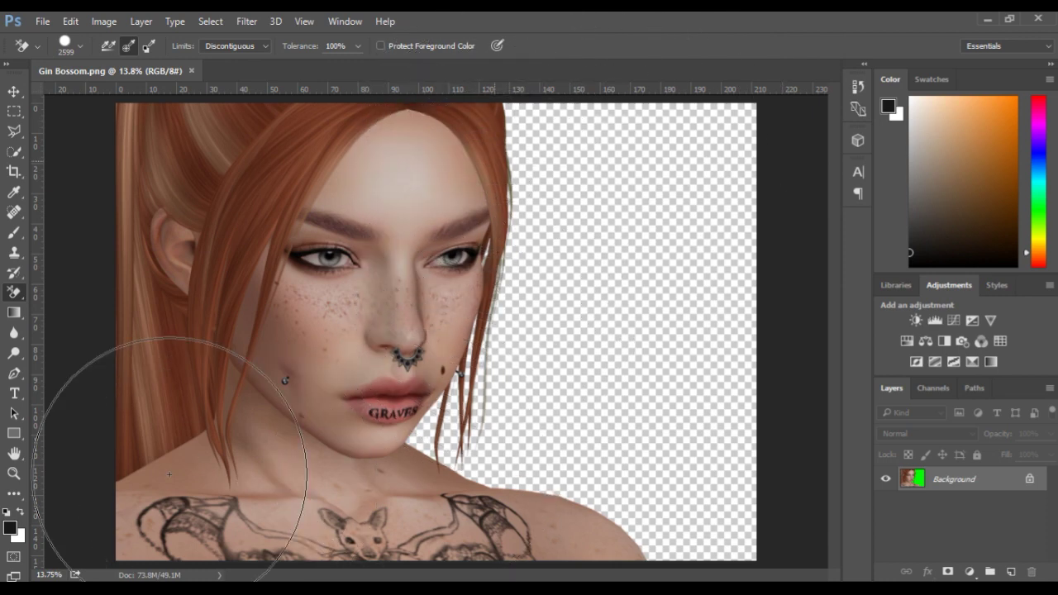
mouse_move(142, 128)
mouse_down()
mouse_move(283, 210)
mouse_move(779, 342)
mouse_up()
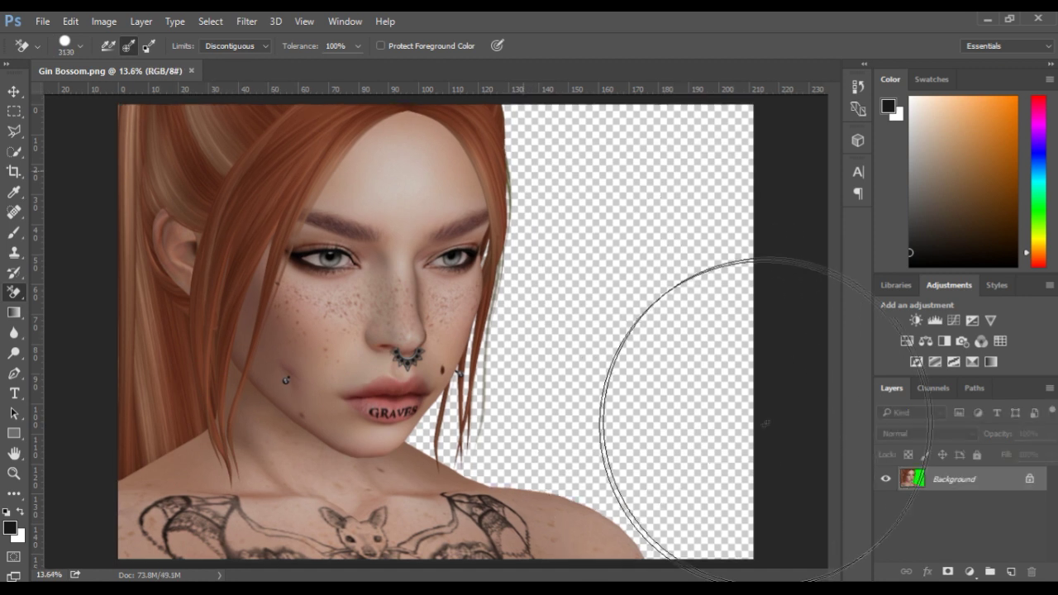
click(767, 423)
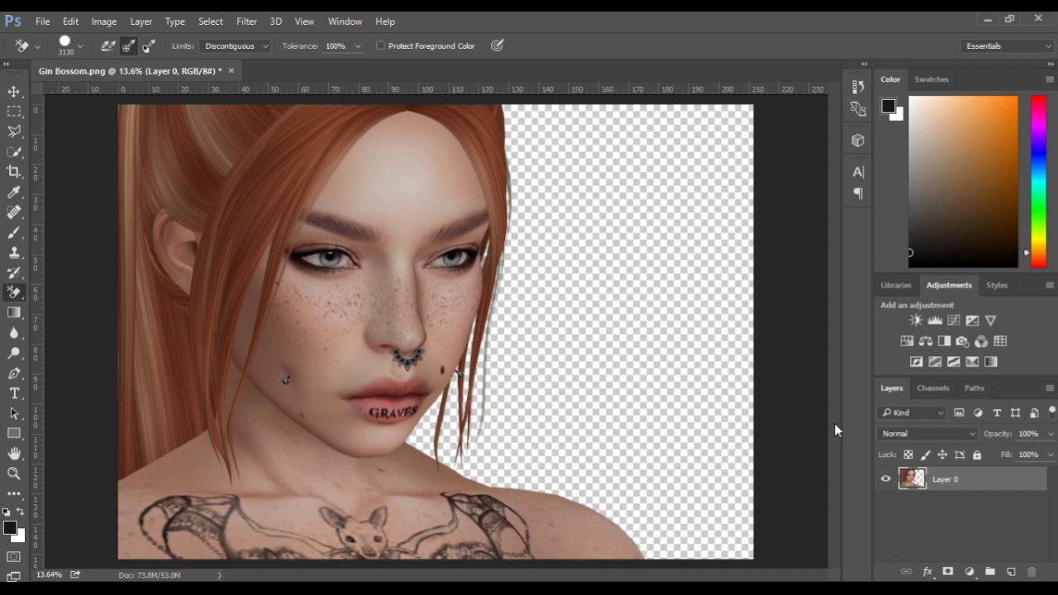
- Add a new layer beneath the portrait layer and fill it with default black using the Paint Bucket
click(1009, 573)
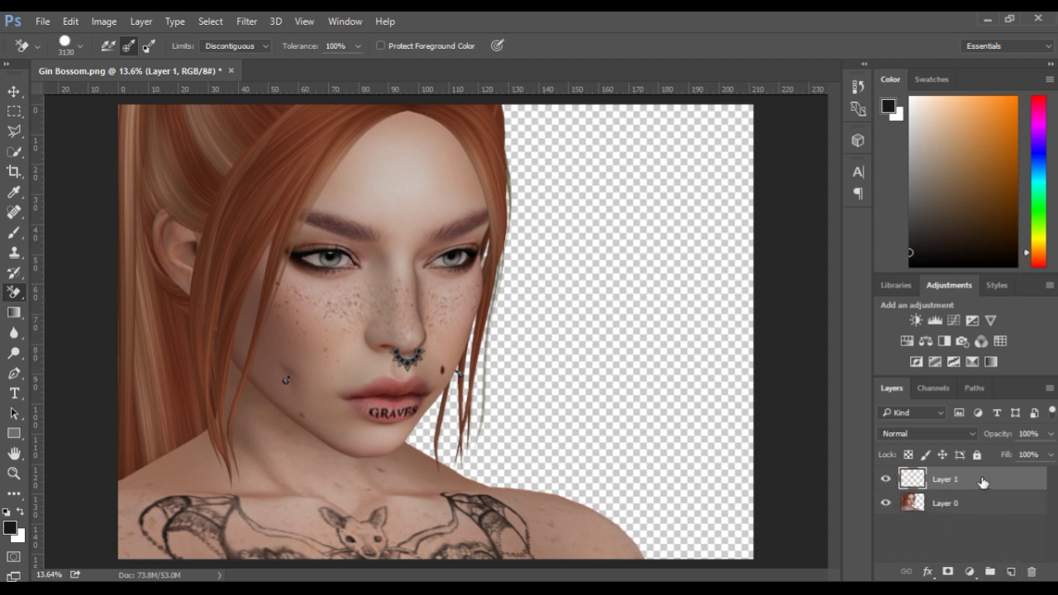
drag(977, 503, 978, 524)
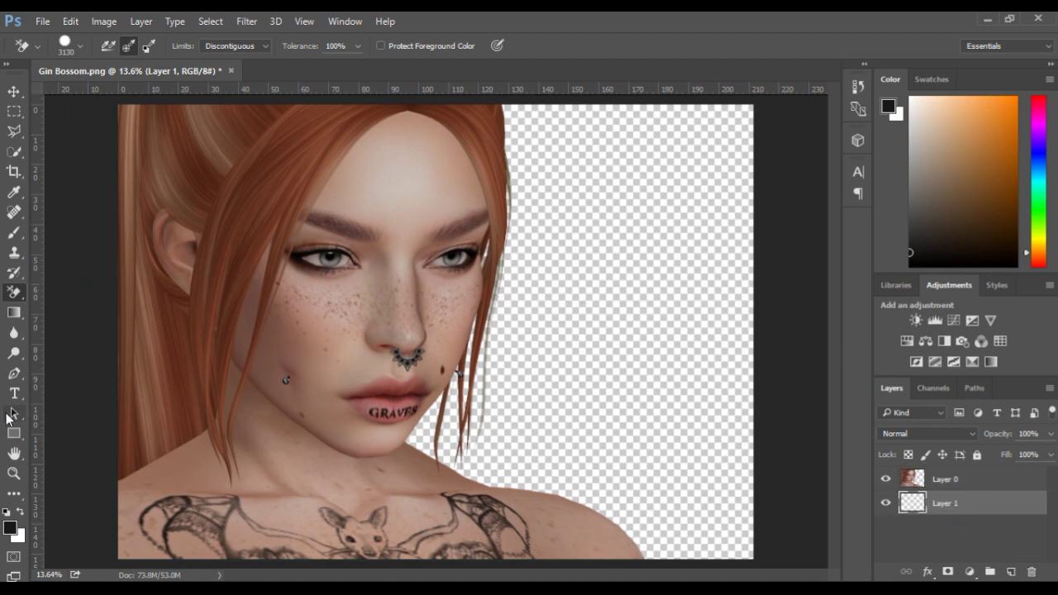
click(14, 314)
click(65, 323)
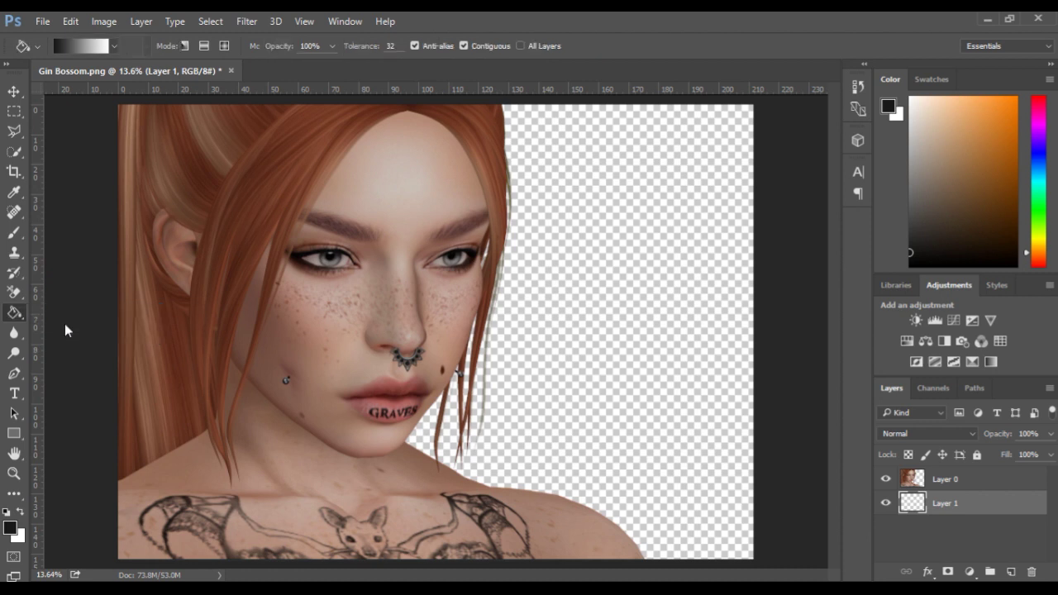
click(7, 513)
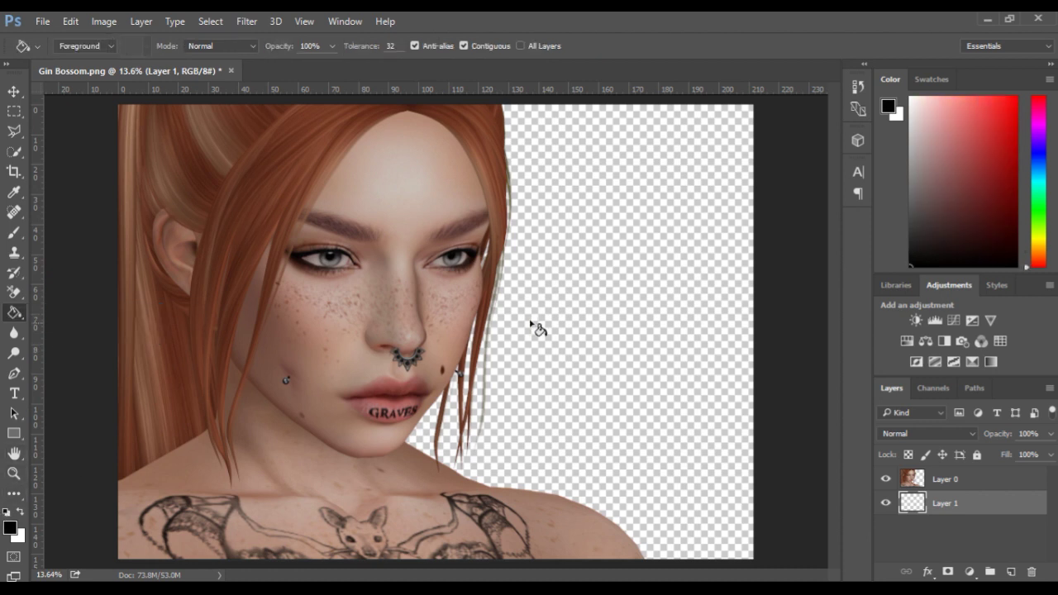
click(581, 292)
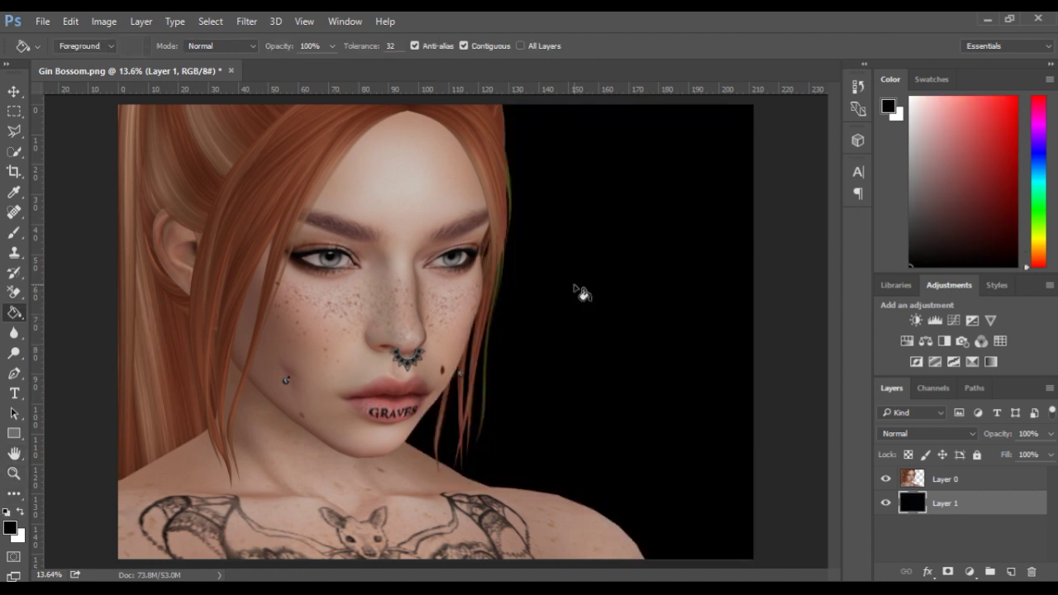
- Examine the hair edges and loose strands against the black background for leftover green fringing
scroll(534, 244, up, 3)
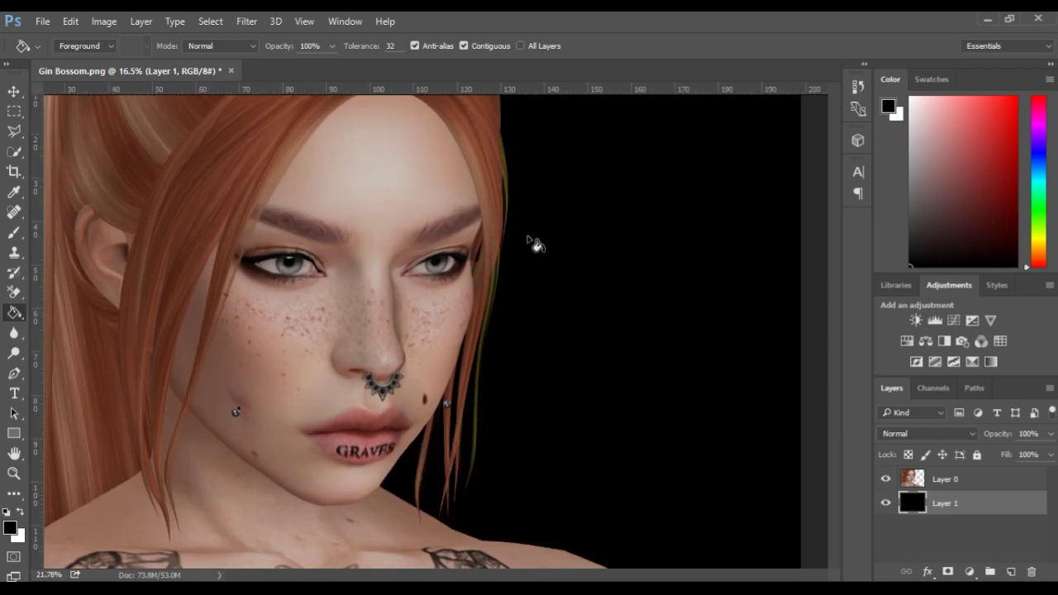
drag(488, 164, 449, 286)
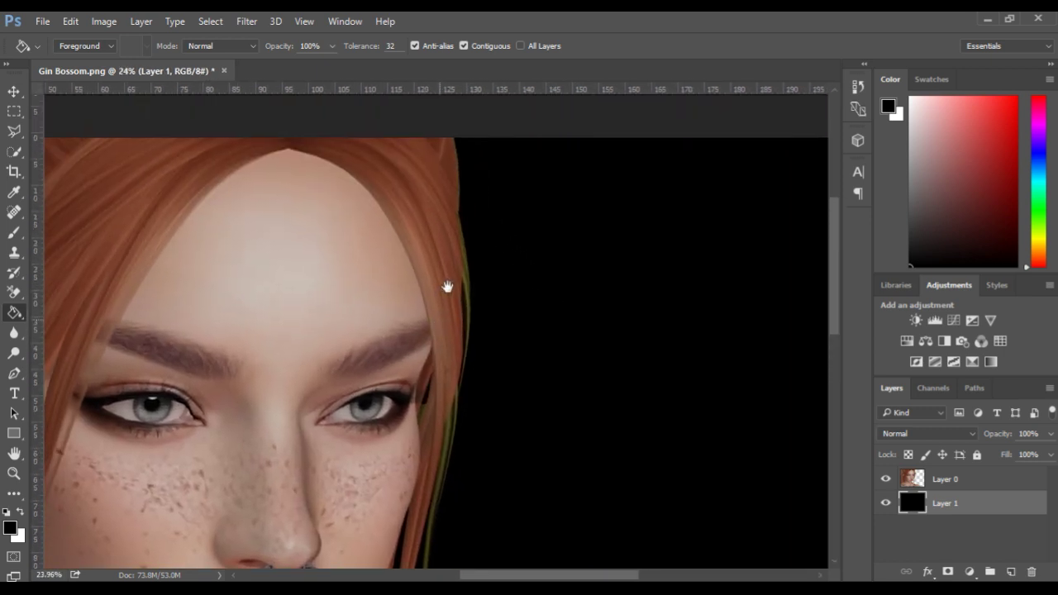
scroll(483, 213, up, 3)
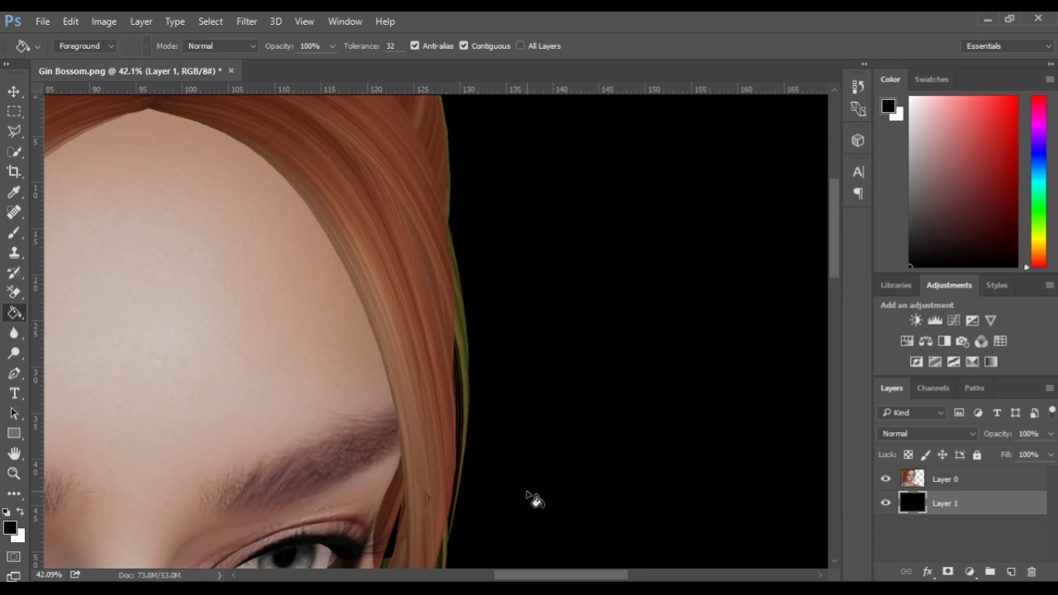
drag(531, 496, 536, 236)
drag(500, 364, 493, 83)
drag(419, 401, 501, 210)
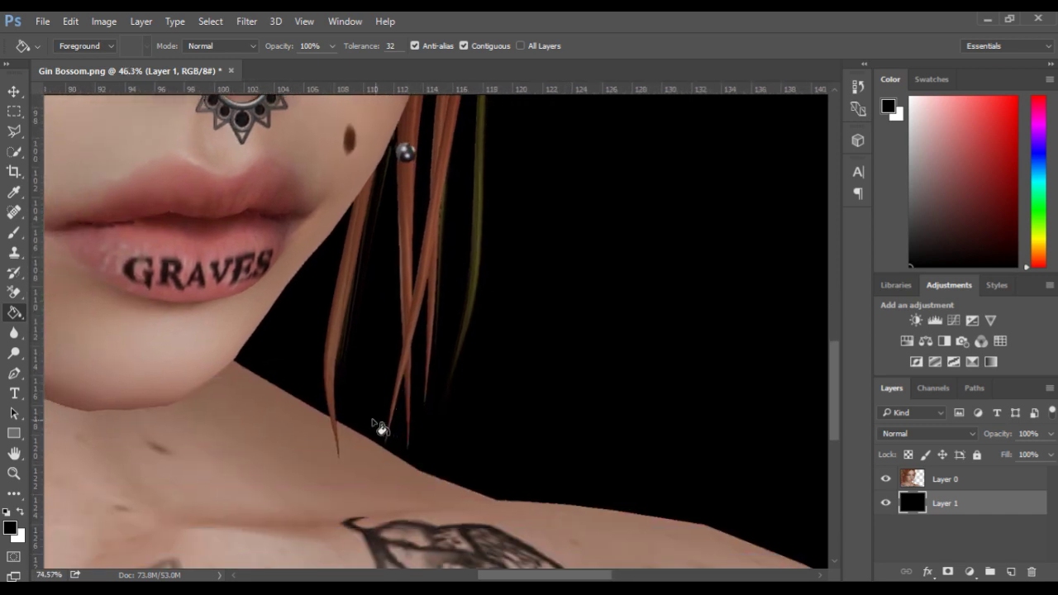
scroll(379, 425, up, 3)
drag(531, 318, 300, 469)
scroll(300, 469, down, 1)
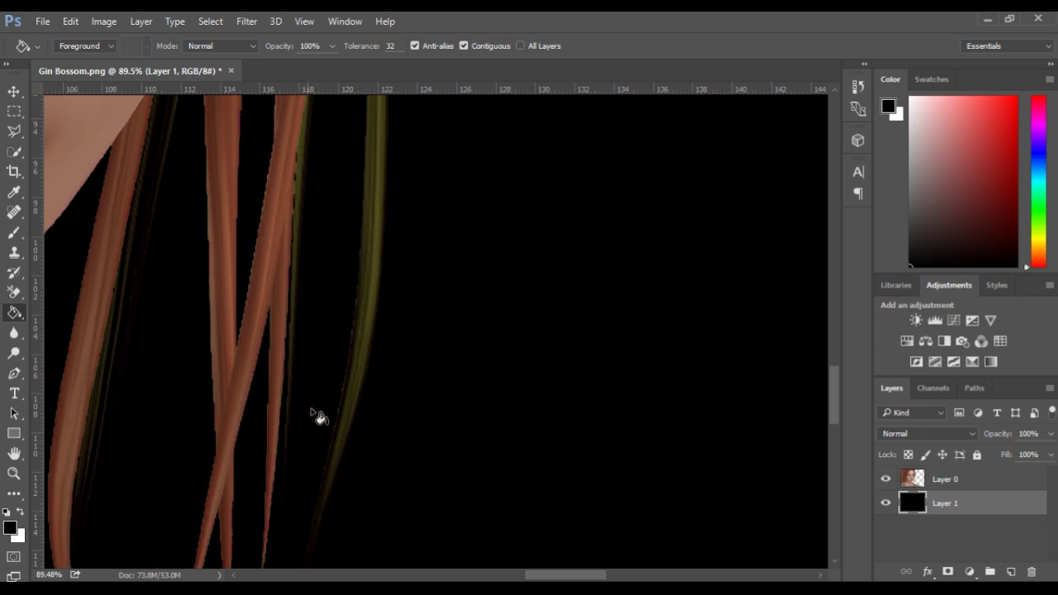
scroll(316, 416, down, 1)
scroll(317, 405, down, 4)
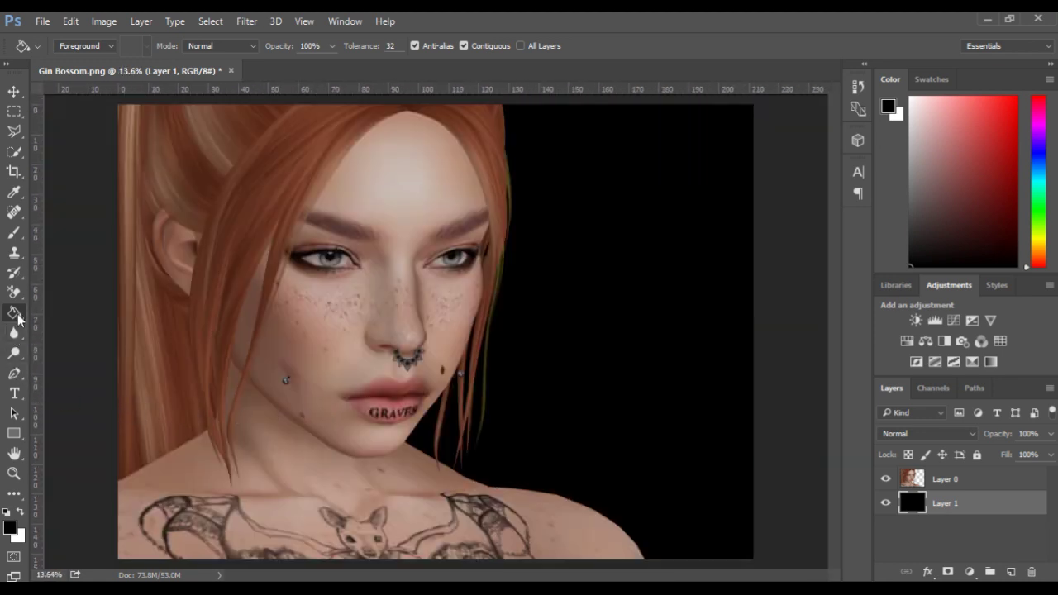
- Add a new layer above the portrait, clip it to the portrait layer and set its blending mode to Hue
click(14, 233)
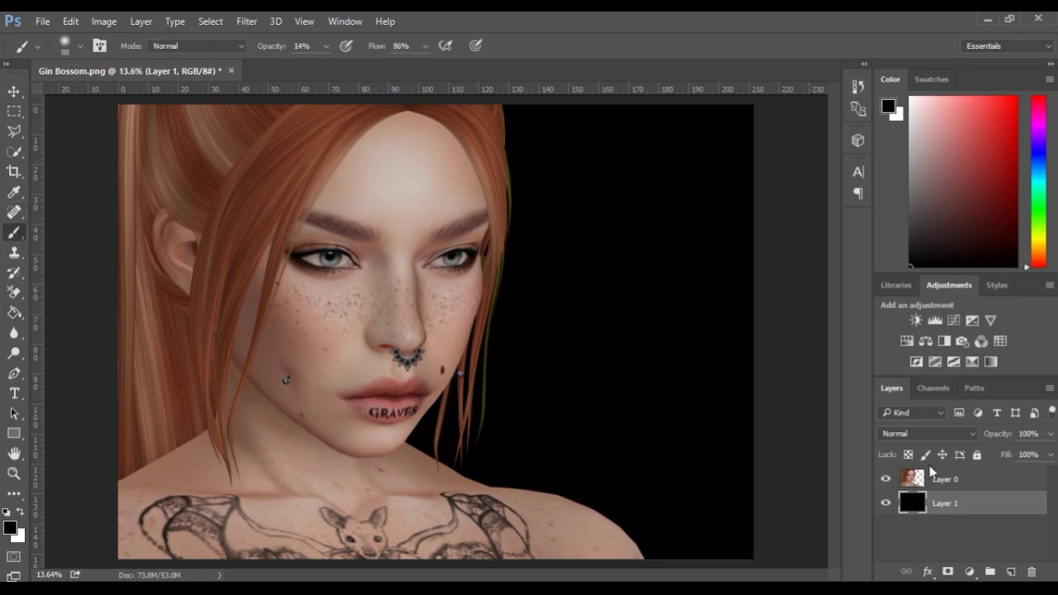
click(968, 487)
click(1011, 572)
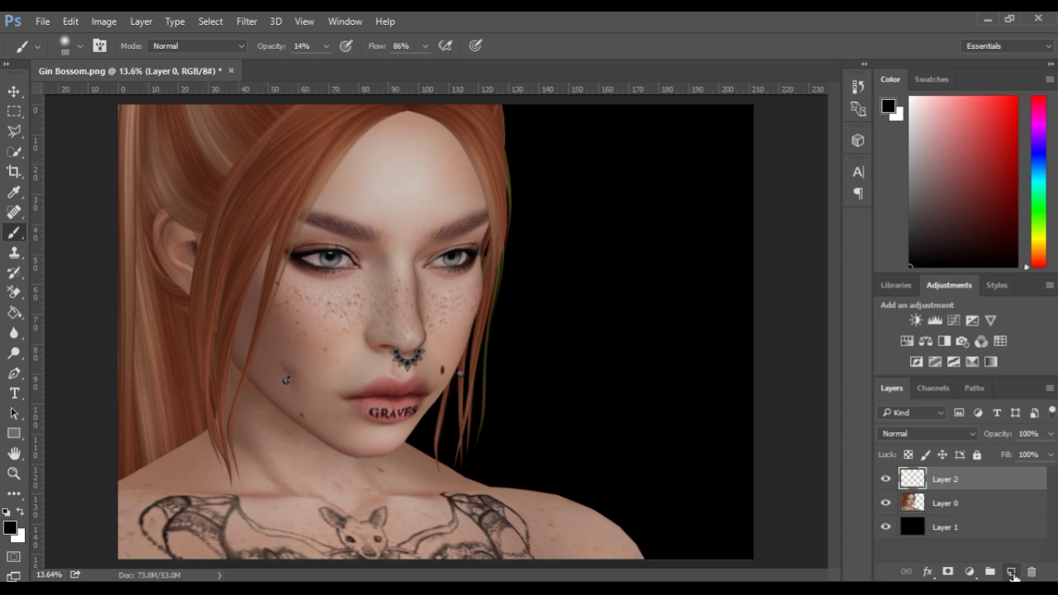
right_click(977, 481)
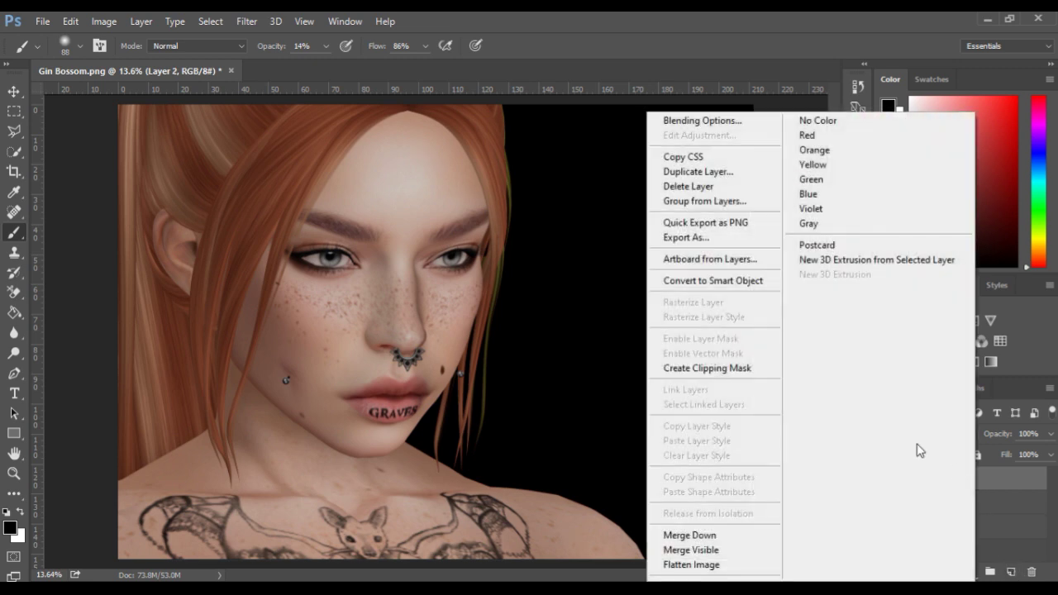
click(748, 367)
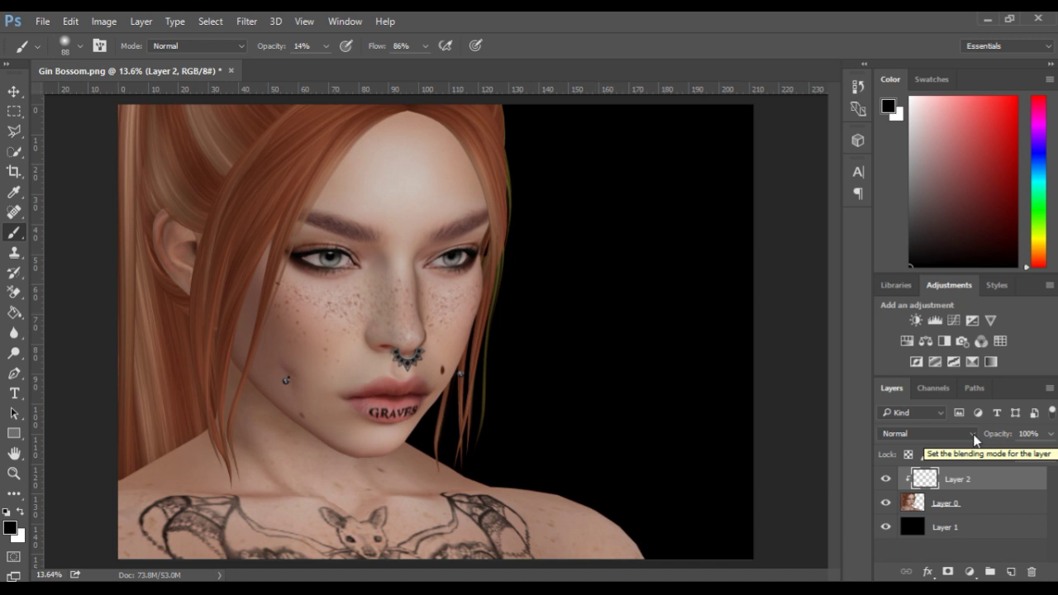
click(973, 436)
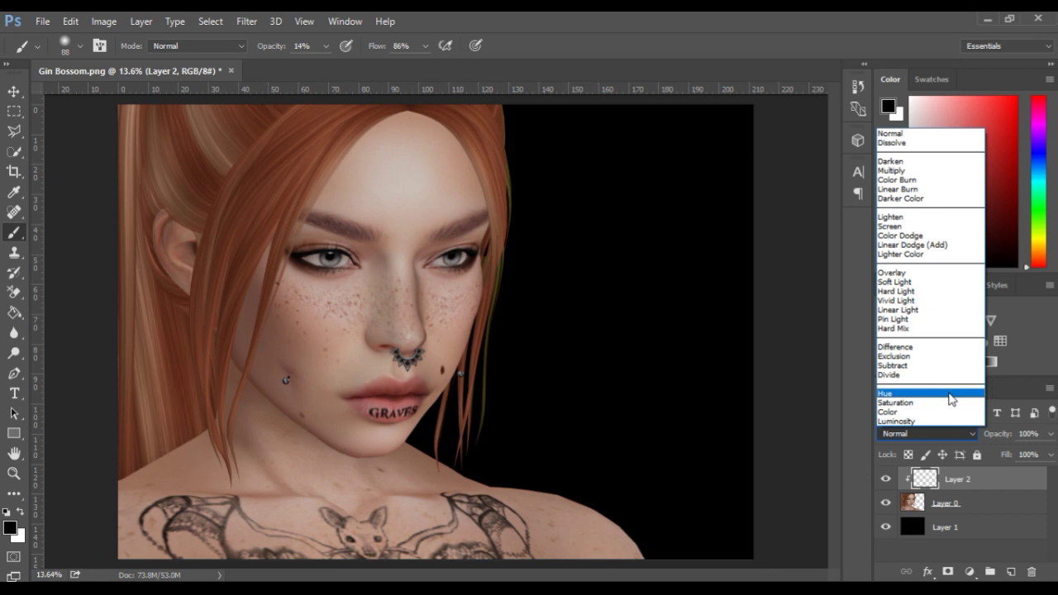
click(950, 395)
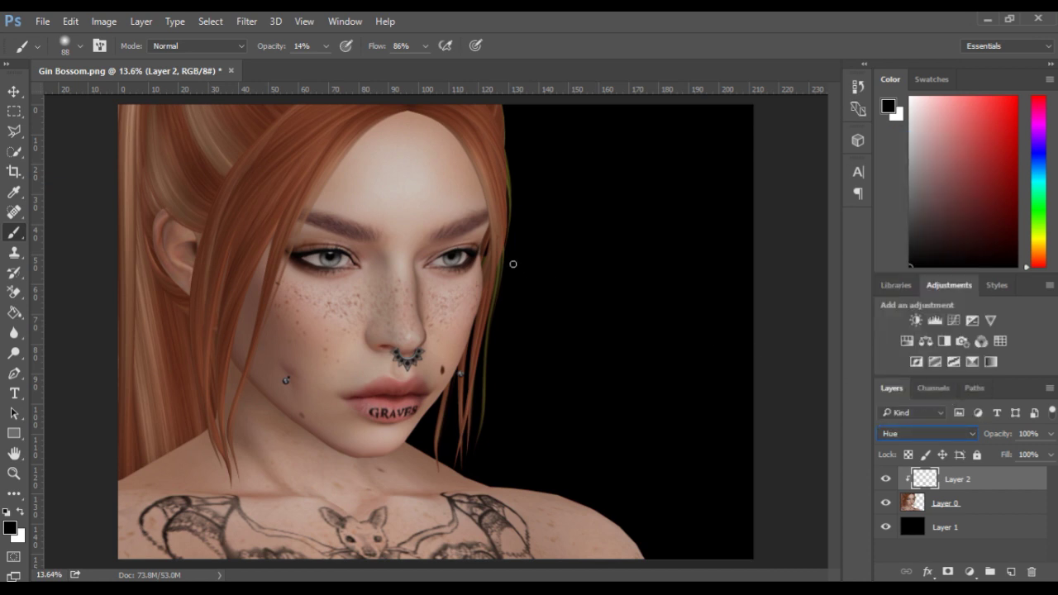
- Set the brush opacity to 100% and sample a reddish-brown colour from the hair above the forehead
drag(402, 355, 448, 312)
scroll(470, 312, up, 4)
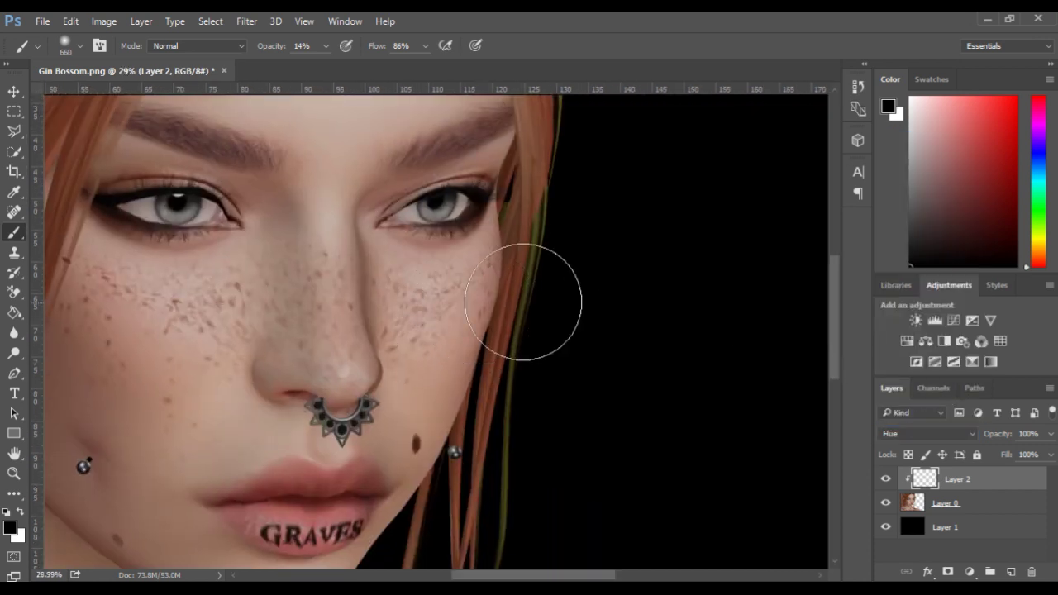
drag(460, 252, 327, 347)
drag(310, 250, 319, 272)
mouse_move(349, 192)
mouse_down()
mouse_move(279, 191)
mouse_move(294, 190)
mouse_up()
drag(271, 47, 376, 53)
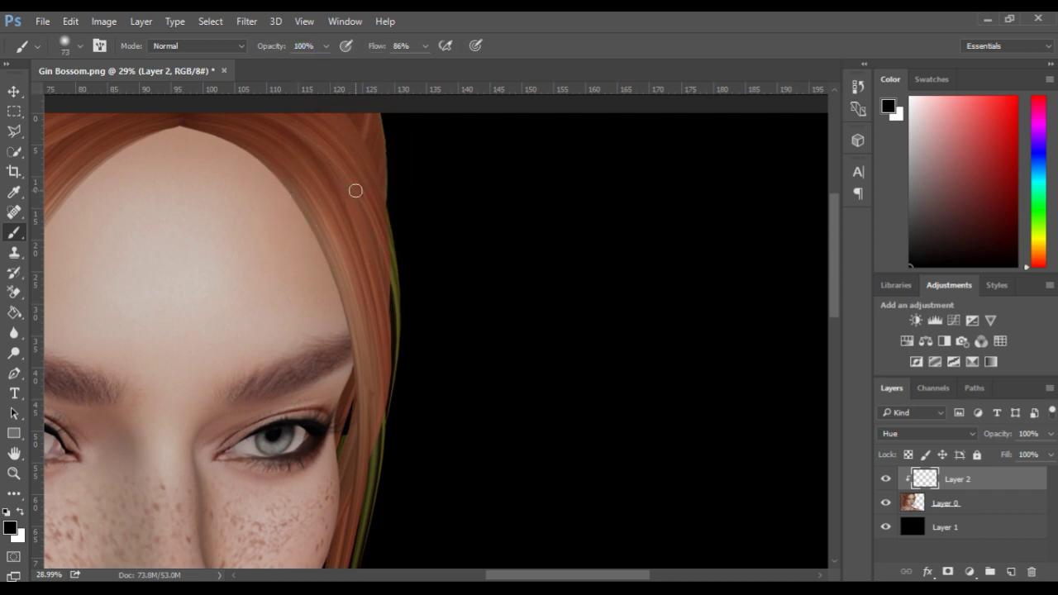
scroll(355, 192, up, 5)
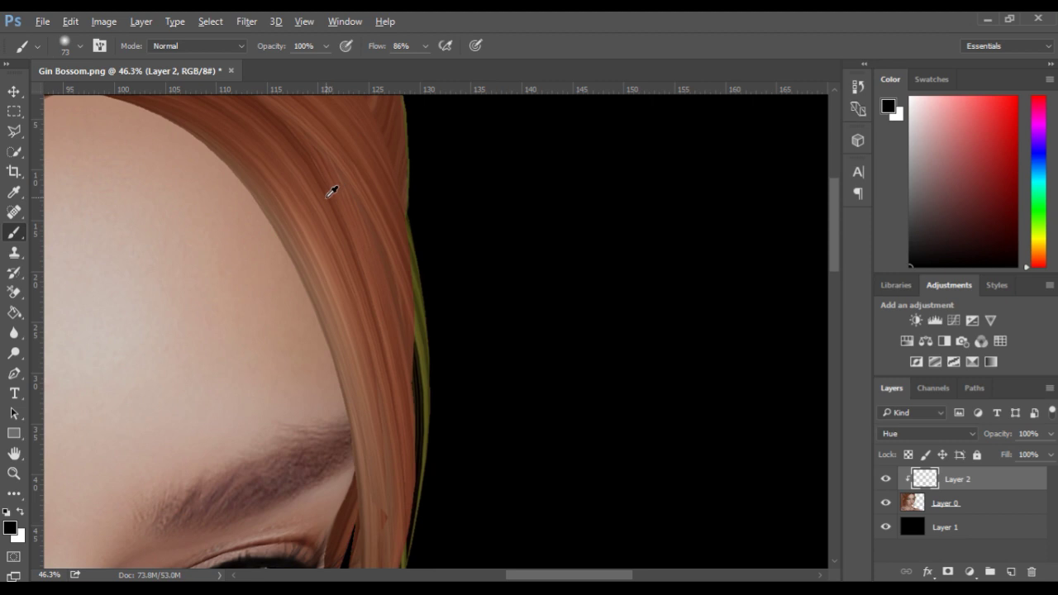
alt+click(334, 192)
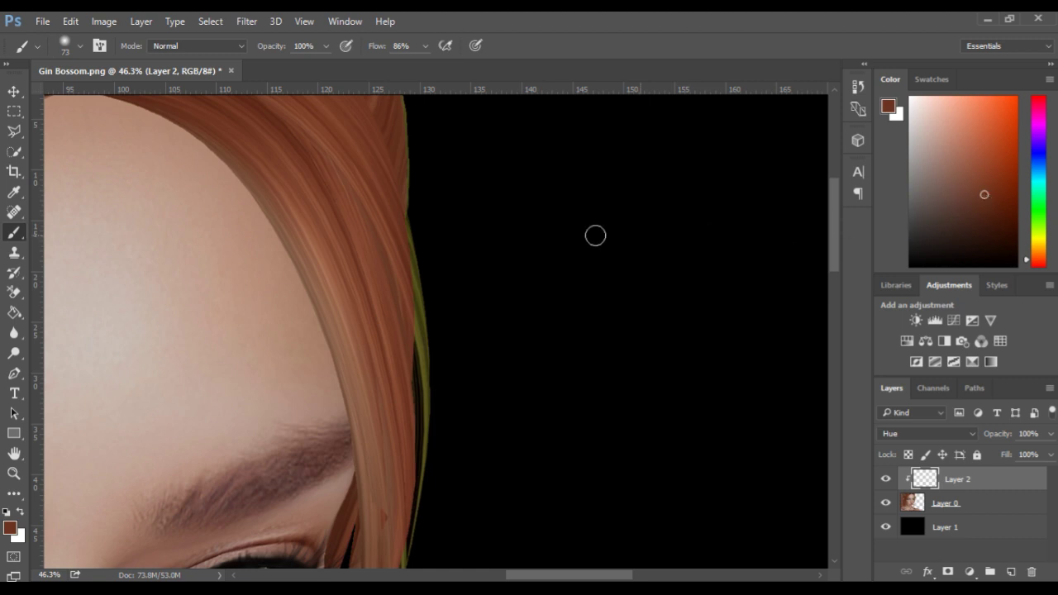
- Paint the sampled hair colour over the green fringe along the hair beside the forehead, eye and upper cheek
mouse_move(396, 229)
mouse_down()
mouse_move(428, 426)
mouse_move(423, 264)
mouse_move(410, 526)
mouse_move(406, 192)
mouse_move(390, 67)
mouse_move(420, 178)
mouse_move(415, 110)
mouse_move(430, 264)
mouse_move(404, 101)
mouse_move(424, 330)
mouse_up()
drag(415, 418, 366, 111)
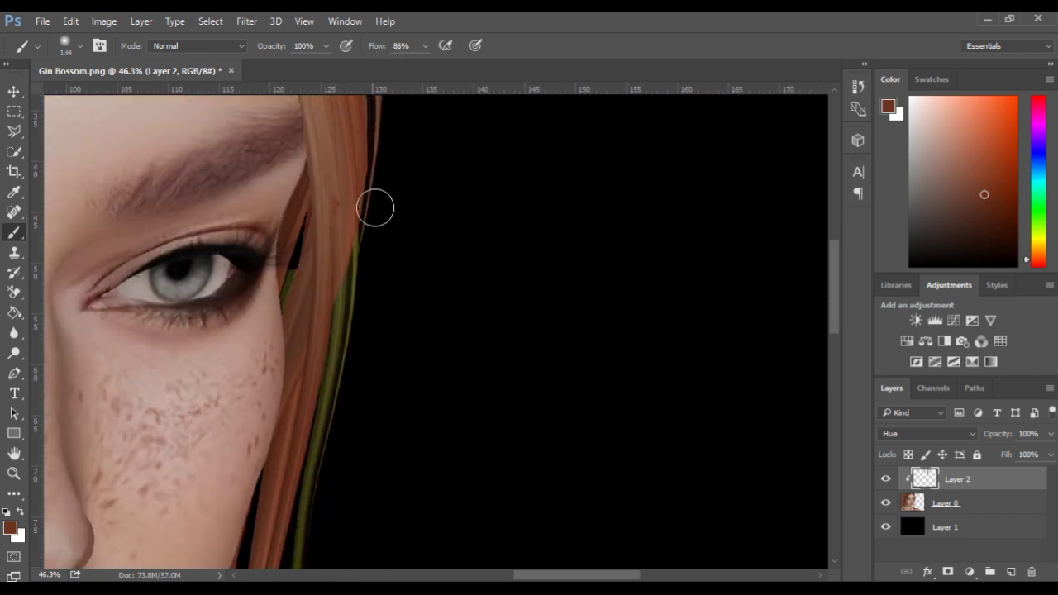
mouse_move(345, 390)
mouse_down()
mouse_move(339, 424)
mouse_move(346, 295)
mouse_move(325, 474)
mouse_move(333, 467)
mouse_move(308, 482)
mouse_move(300, 562)
mouse_up()
drag(298, 278, 301, 311)
- Recolour the green-tinted loose strands beside the lower cheek and chin with the same reddish-brown brush
drag(325, 396, 418, 182)
mouse_move(385, 349)
mouse_down()
mouse_move(389, 406)
mouse_move(361, 551)
mouse_move(334, 542)
mouse_move(399, 206)
mouse_up()
drag(437, 243, 366, 463)
mouse_move(420, 232)
mouse_down()
mouse_move(409, 389)
mouse_move(382, 472)
mouse_up()
drag(349, 260, 347, 491)
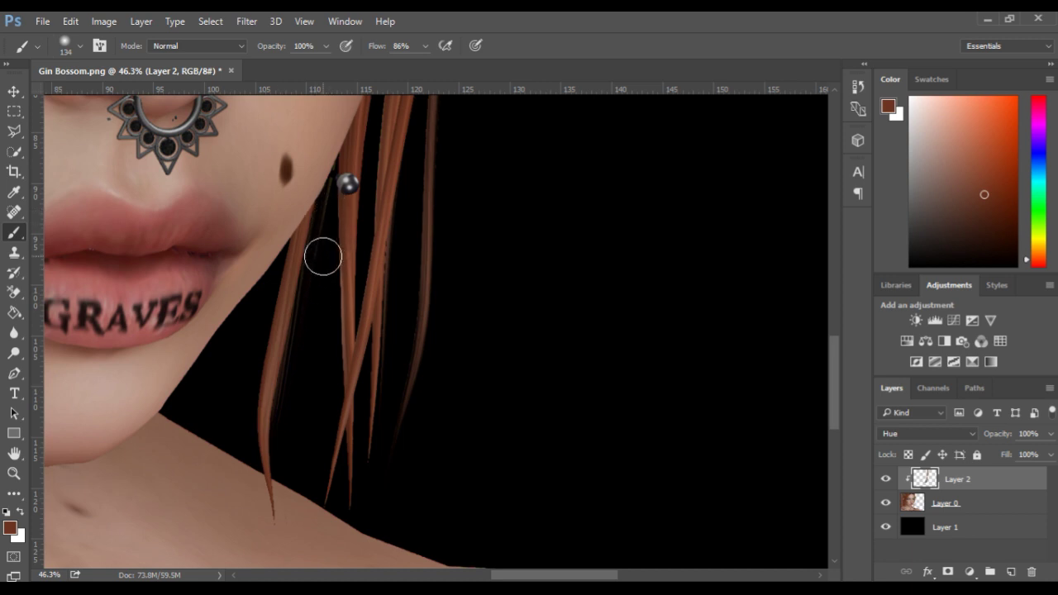
mouse_move(322, 256)
mouse_down()
mouse_move(305, 251)
mouse_move(330, 214)
mouse_up()
scroll(331, 342, down, 4)
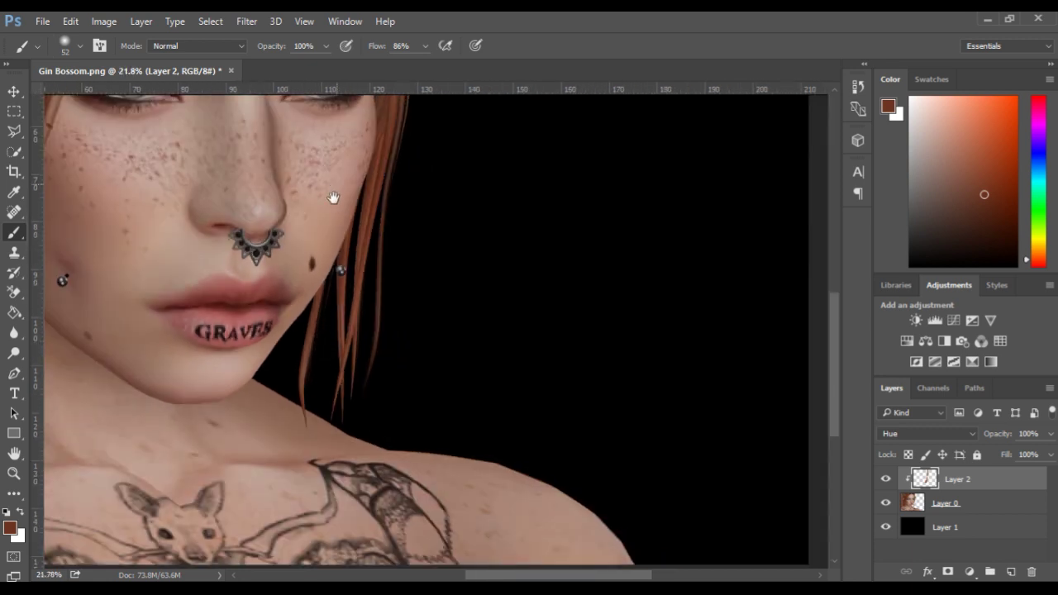
drag(333, 198, 299, 409)
scroll(295, 414, down, 1)
scroll(441, 283, down, 2)
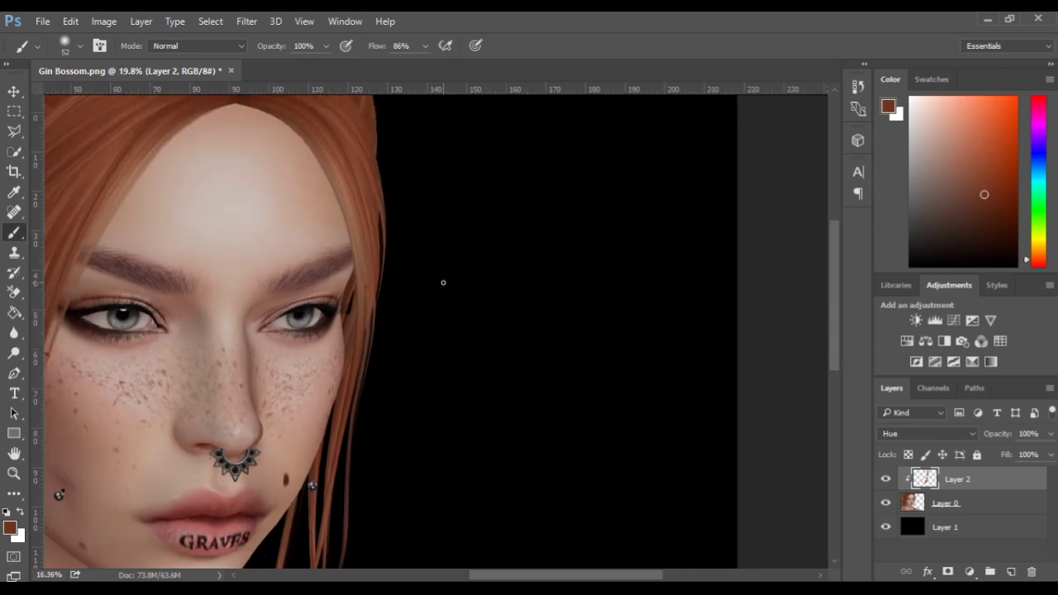
scroll(429, 305, down, 1)
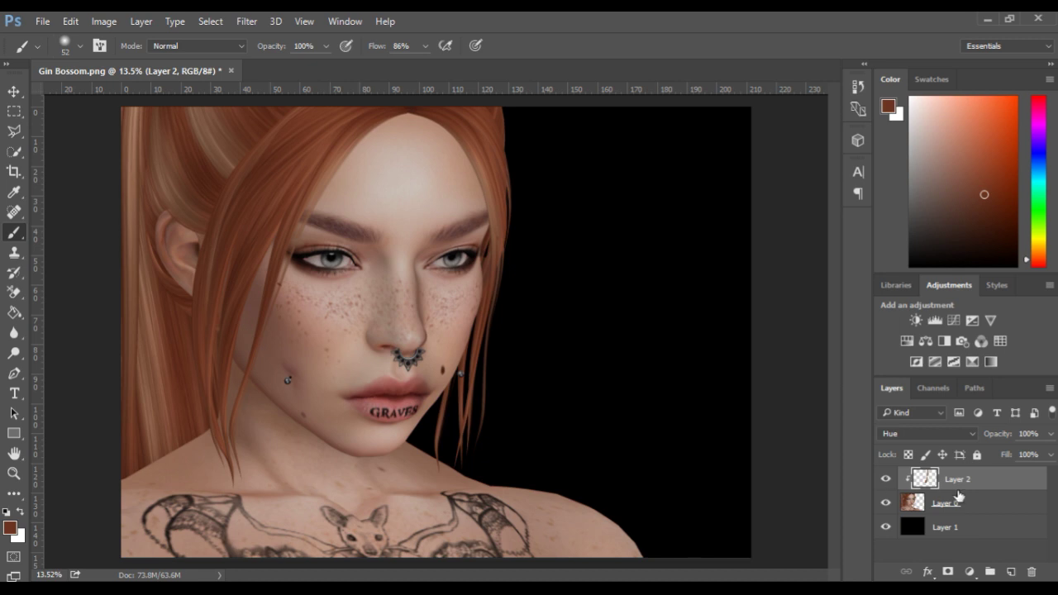
- Merge the clipped Hue layer down into the portrait layer
right_click(1001, 488)
click(826, 436)
- Paint a soft reddish-brown glow behind the portrait on the black Layer 1 using a 5000-size brush
click(906, 508)
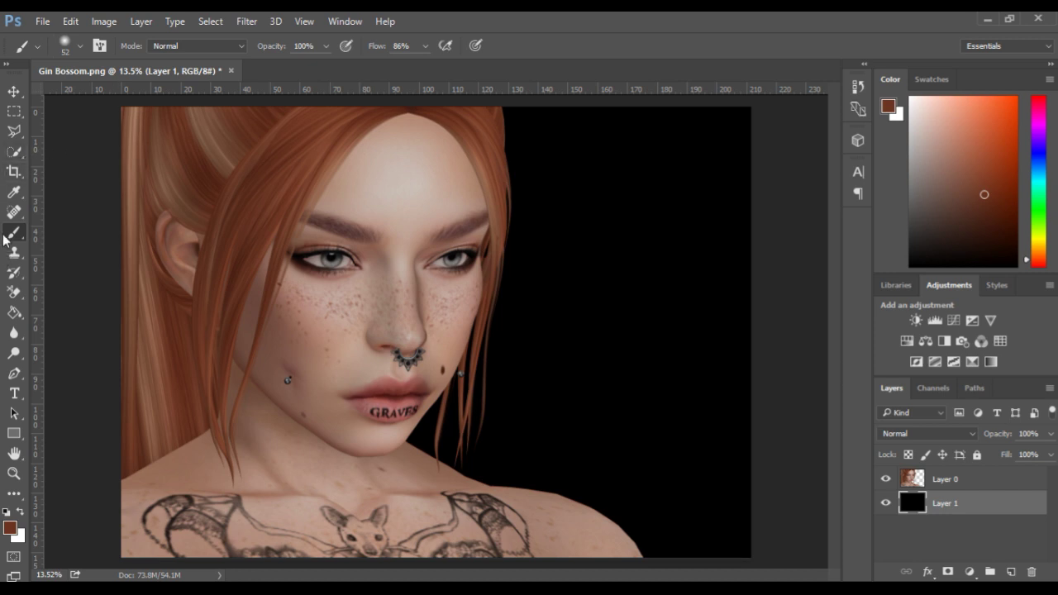
drag(572, 305, 885, 264)
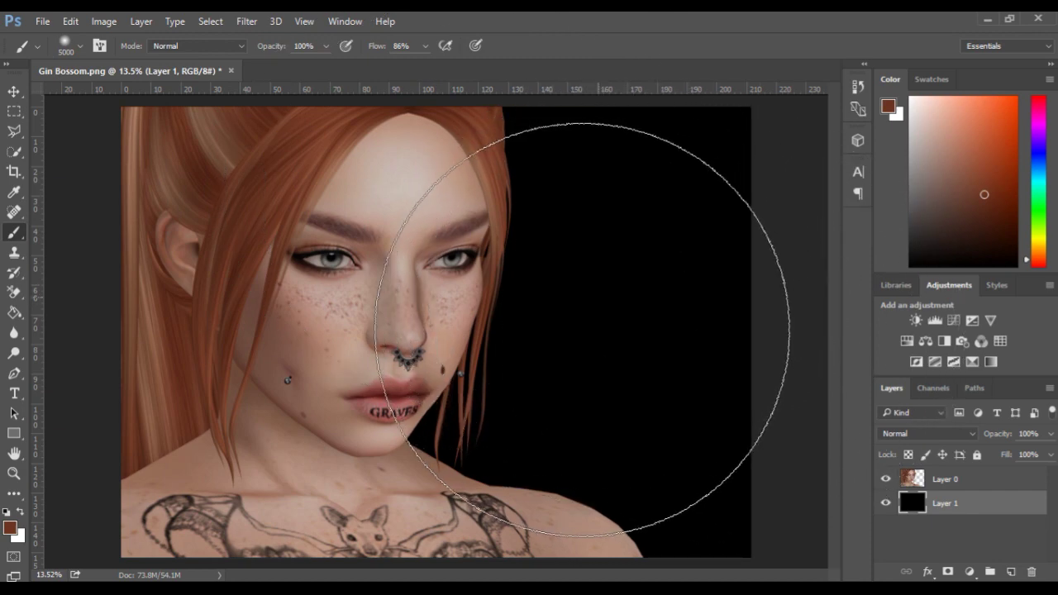
click(582, 329)
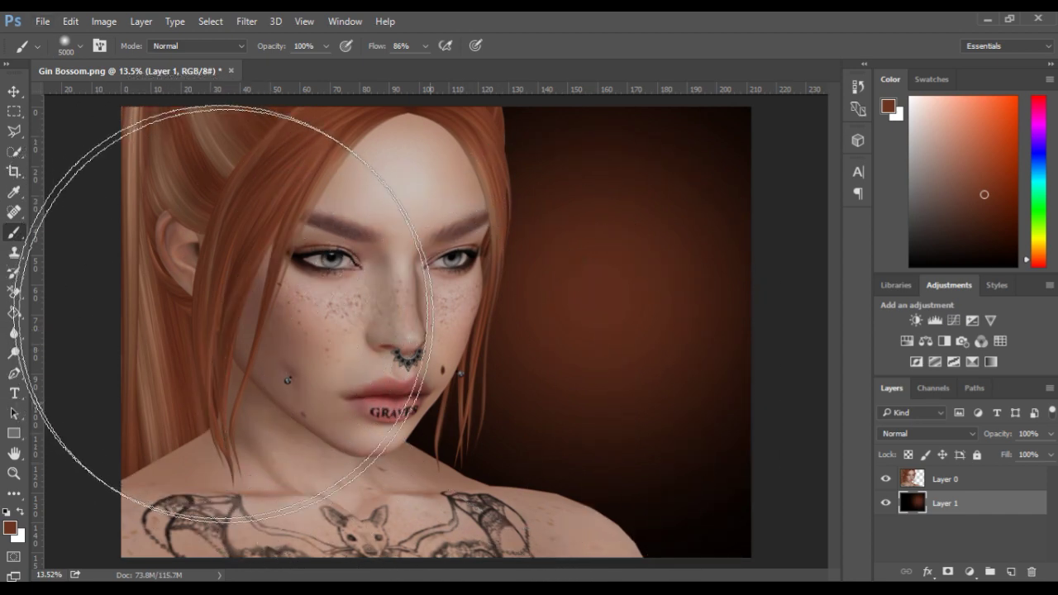
click(450, 267)
mouse_move(550, 264)
mouse_down()
mouse_move(281, 285)
mouse_move(340, 314)
mouse_move(328, 314)
mouse_up()
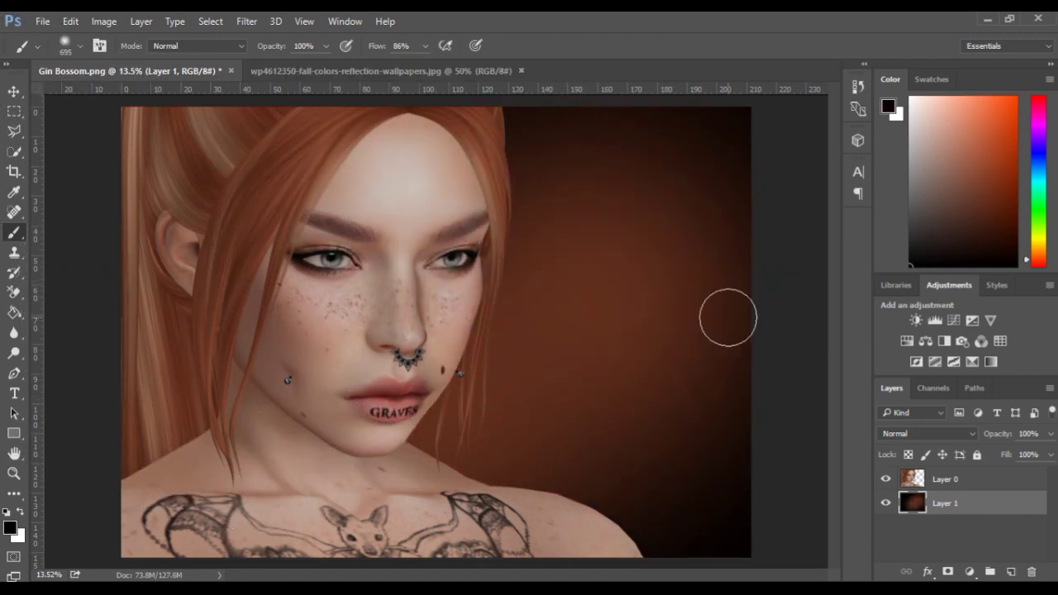
- Insert the fall-colors reflection wallpaper between the portrait and the glow layer, scaling it to about 430% to fill the canvas
click(390, 71)
drag(968, 481, 606, 413)
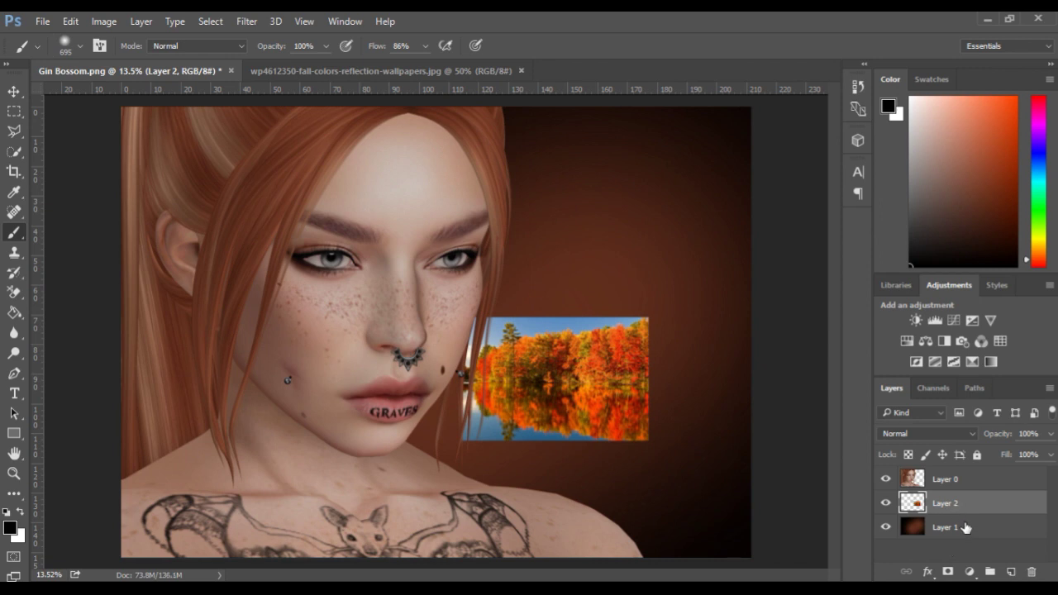
key(ctrl+t)
drag(370, 263, 71, 96)
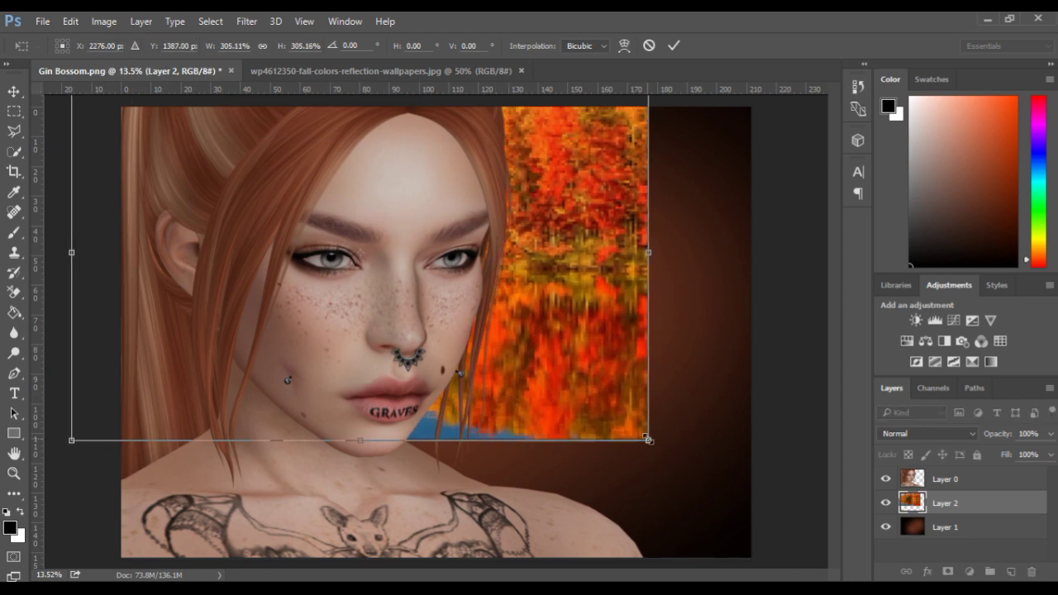
drag(650, 441, 876, 579)
drag(717, 420, 696, 414)
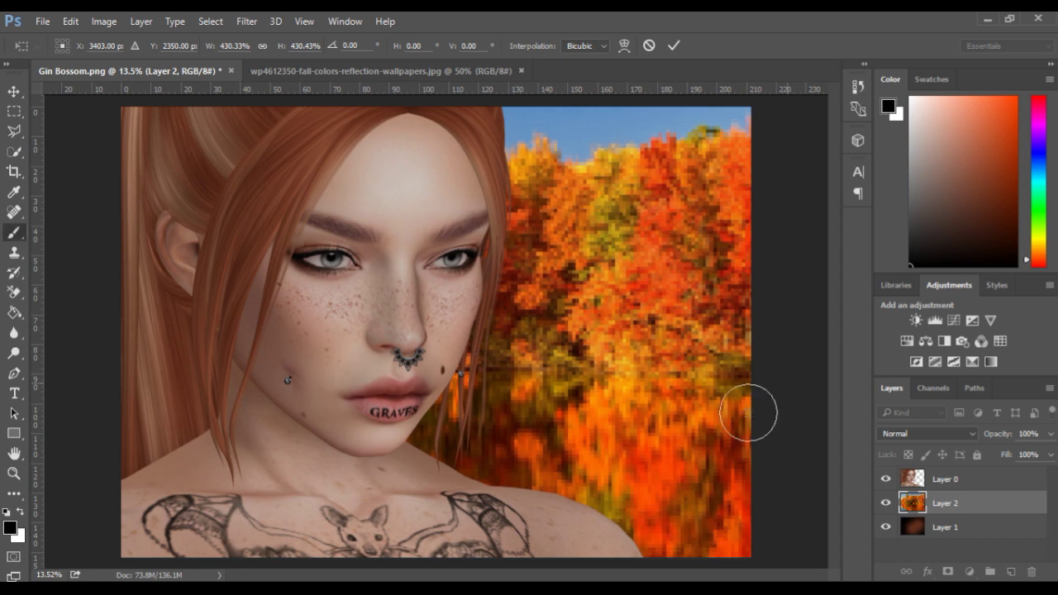
key(Return)
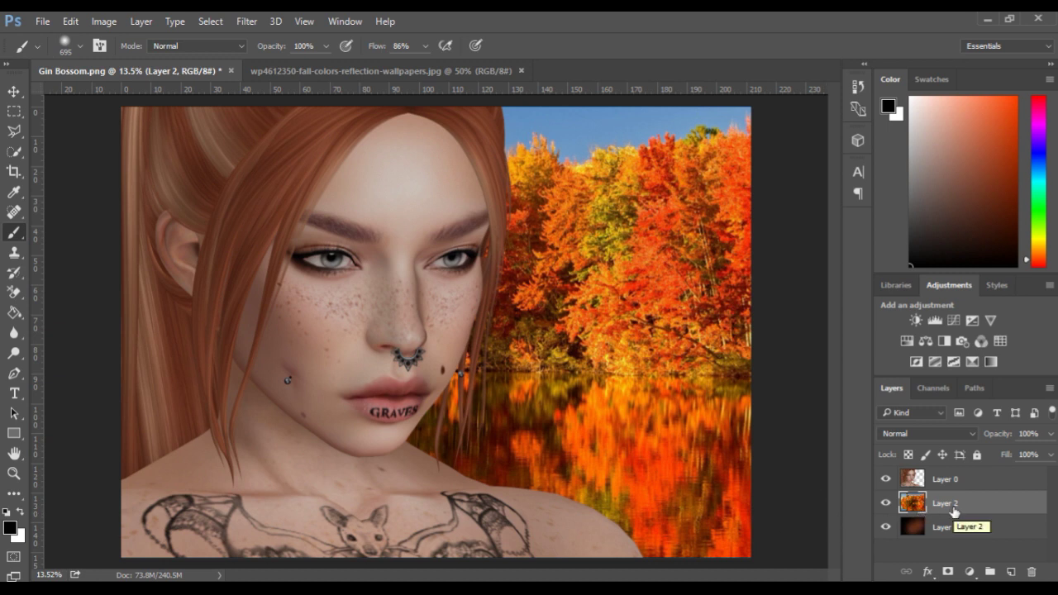
- Add a Brightness/Contrast adjustment above the autumn image with brightness -49 and contrast 49
click(914, 322)
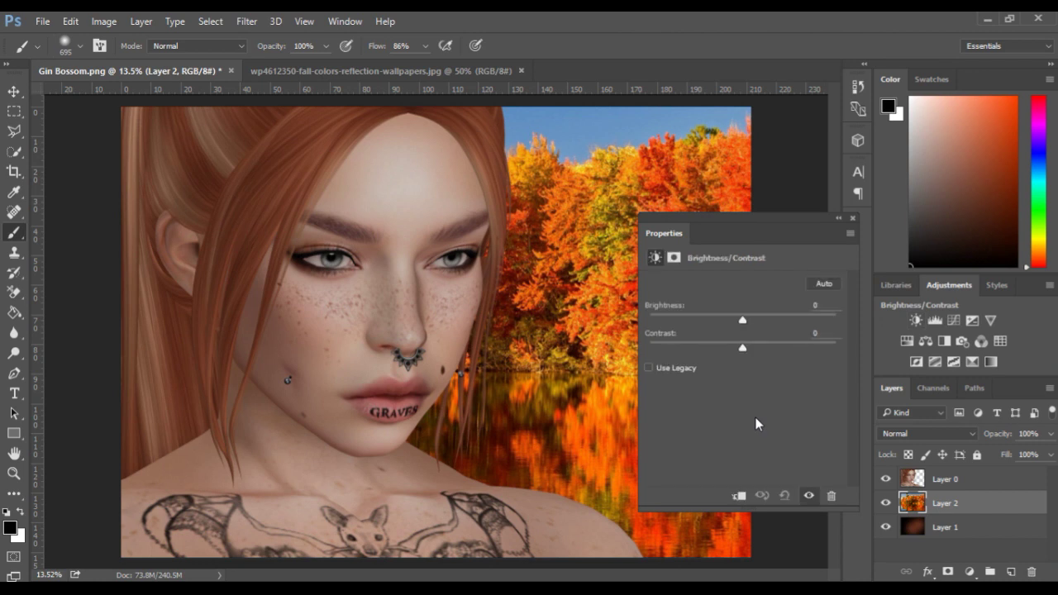
drag(744, 323, 751, 350)
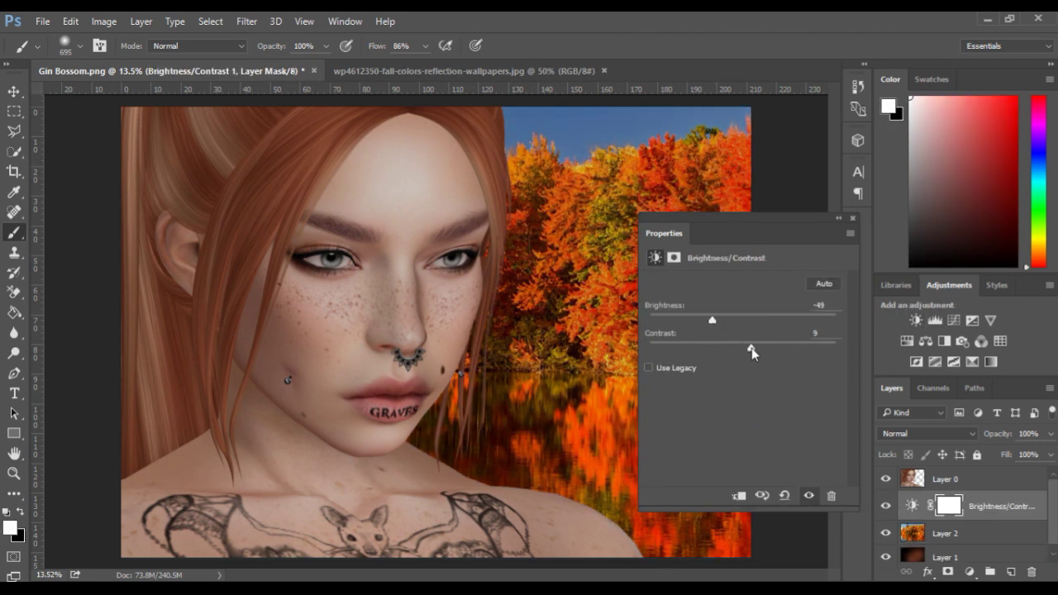
click(841, 219)
- Add a Vibrance adjustment above the autumn background with vibrance -16 and saturation +2
click(989, 319)
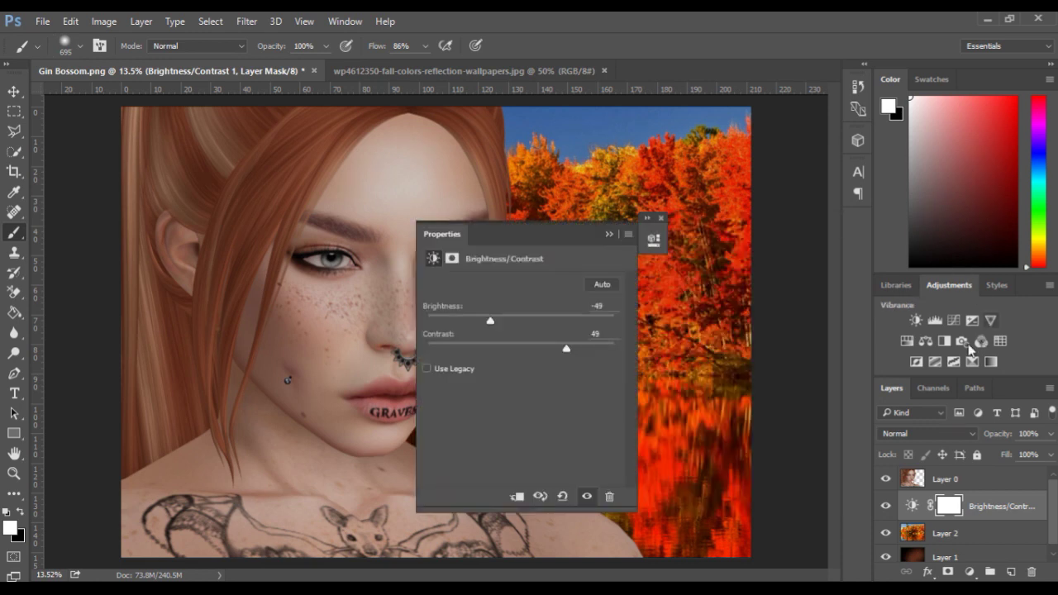
drag(500, 331, 526, 331)
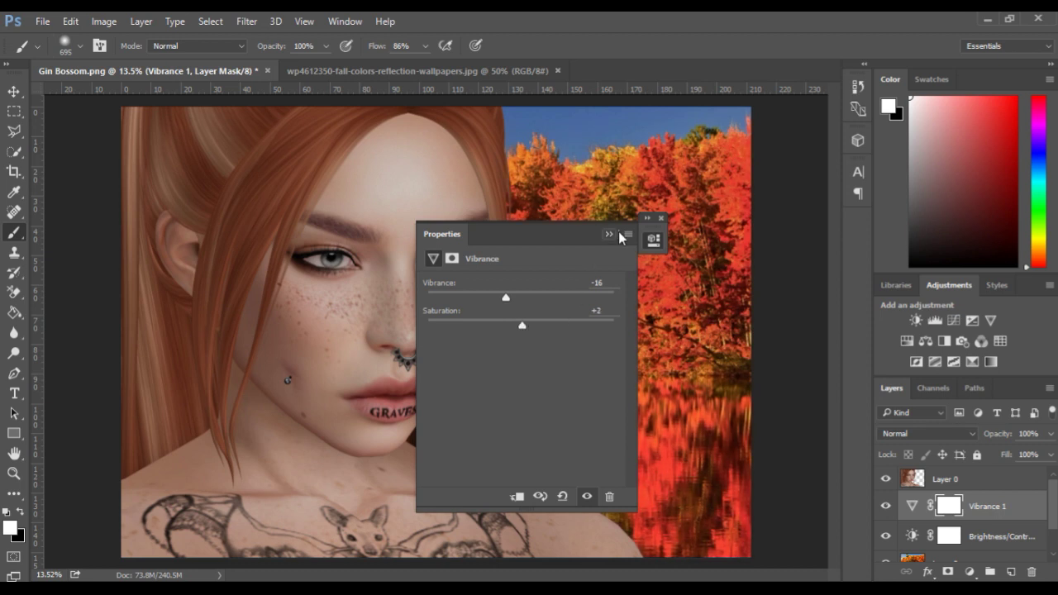
click(662, 218)
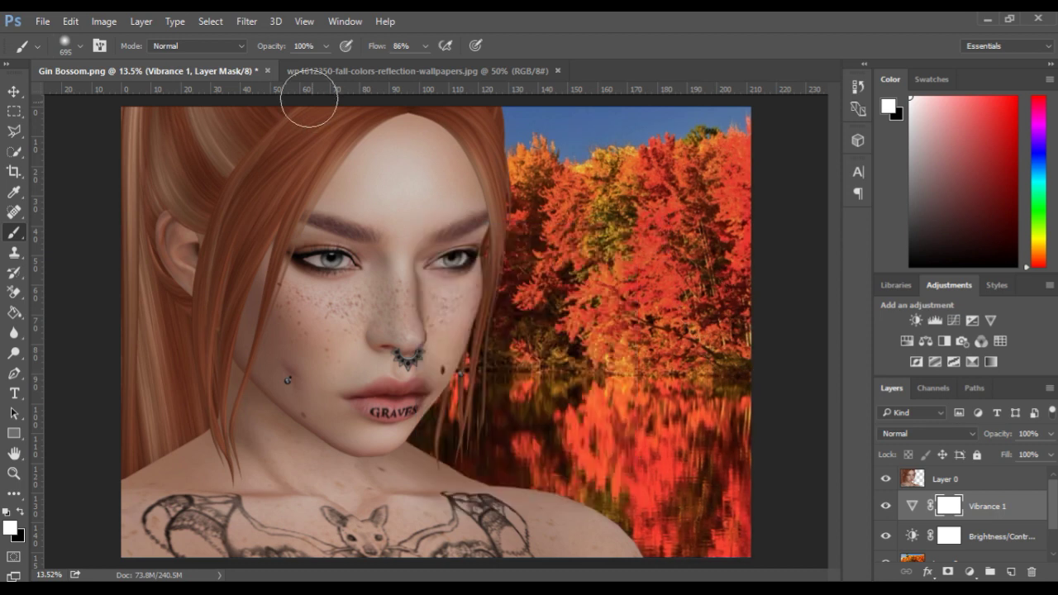
- Apply a 15 px Field Blur to the autumn image on Layer 2
click(939, 560)
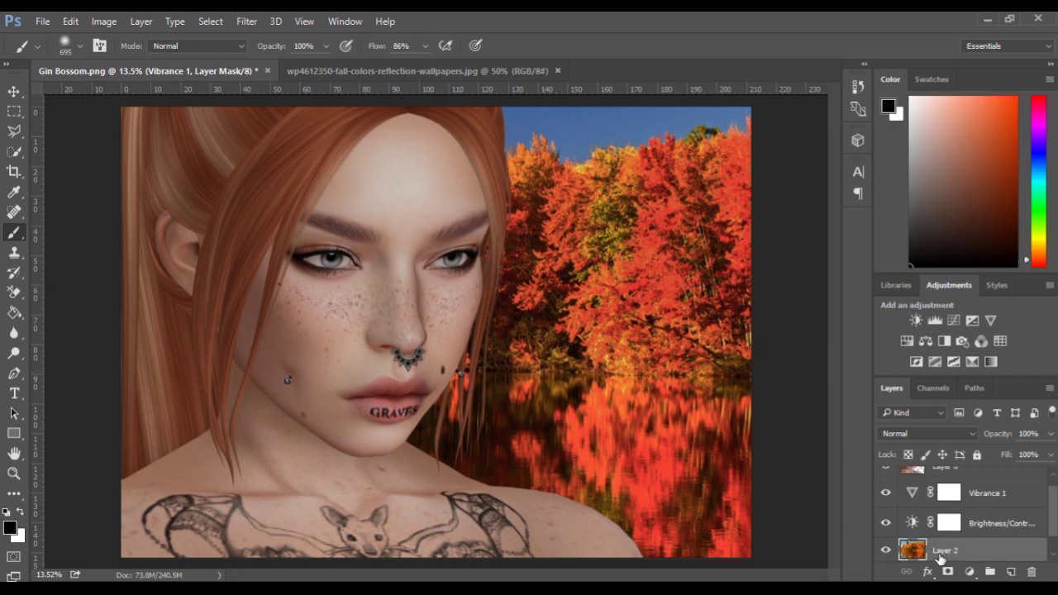
click(250, 29)
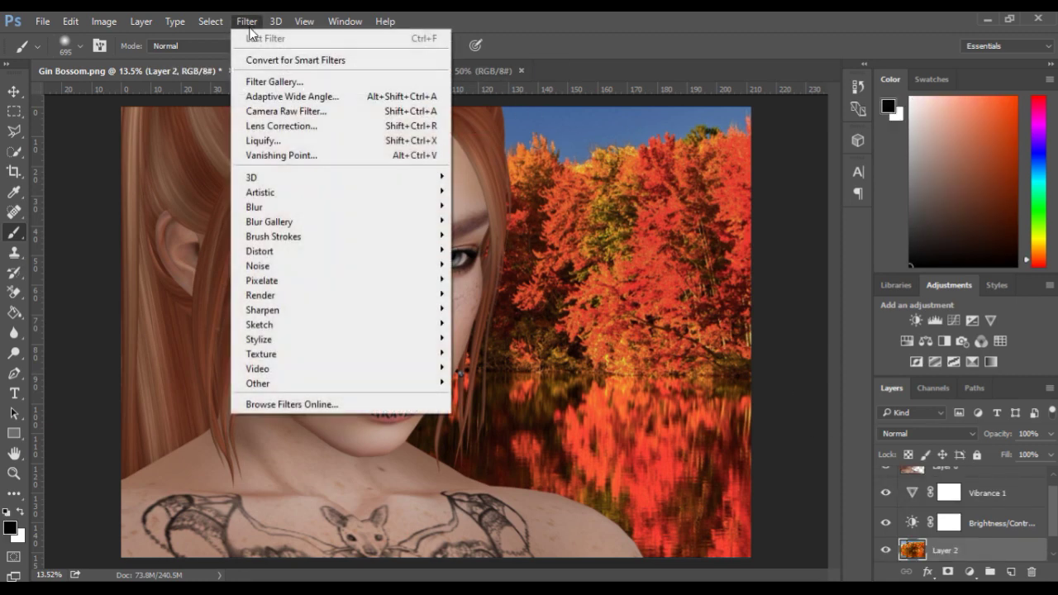
mouse_move(319, 212)
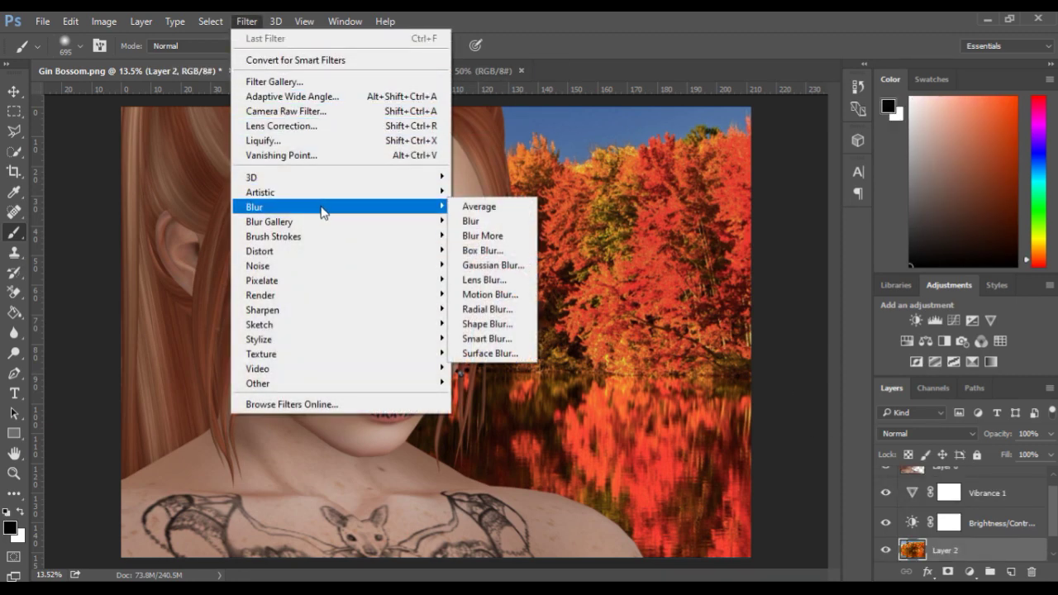
click(487, 222)
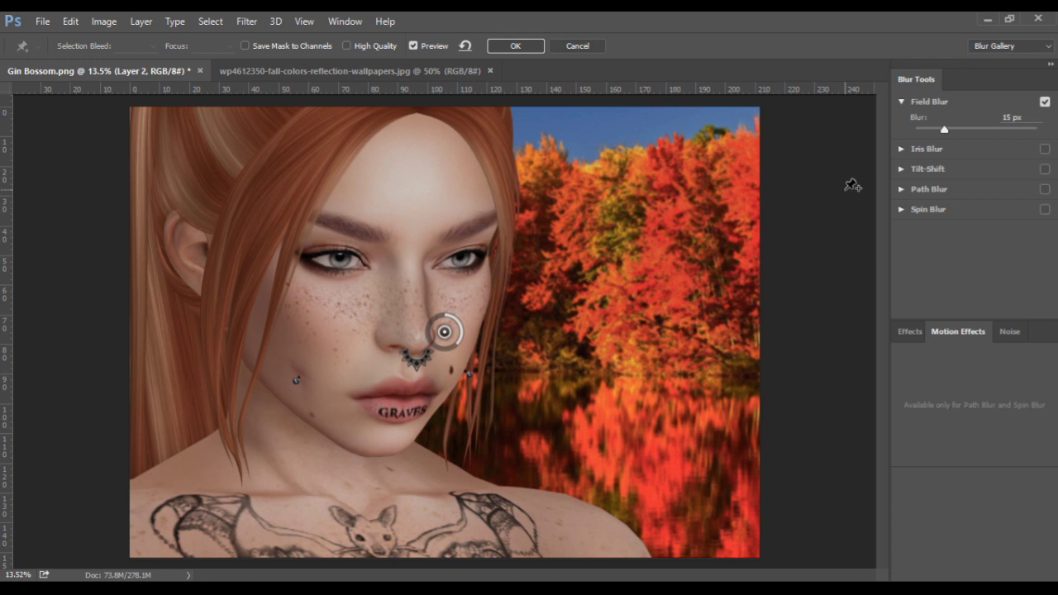
click(509, 48)
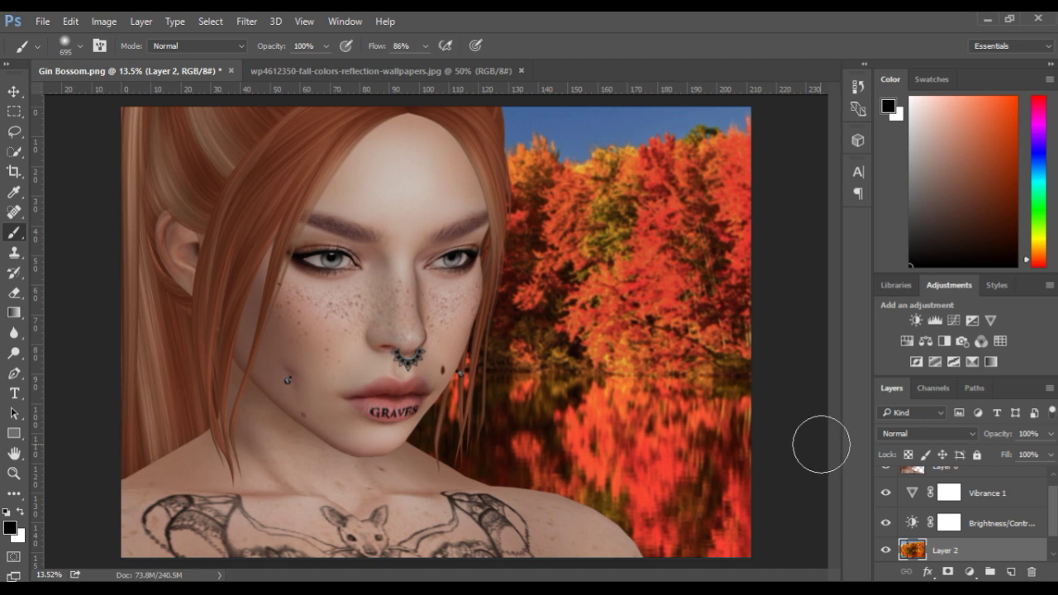
scroll(967, 489, up, 1)
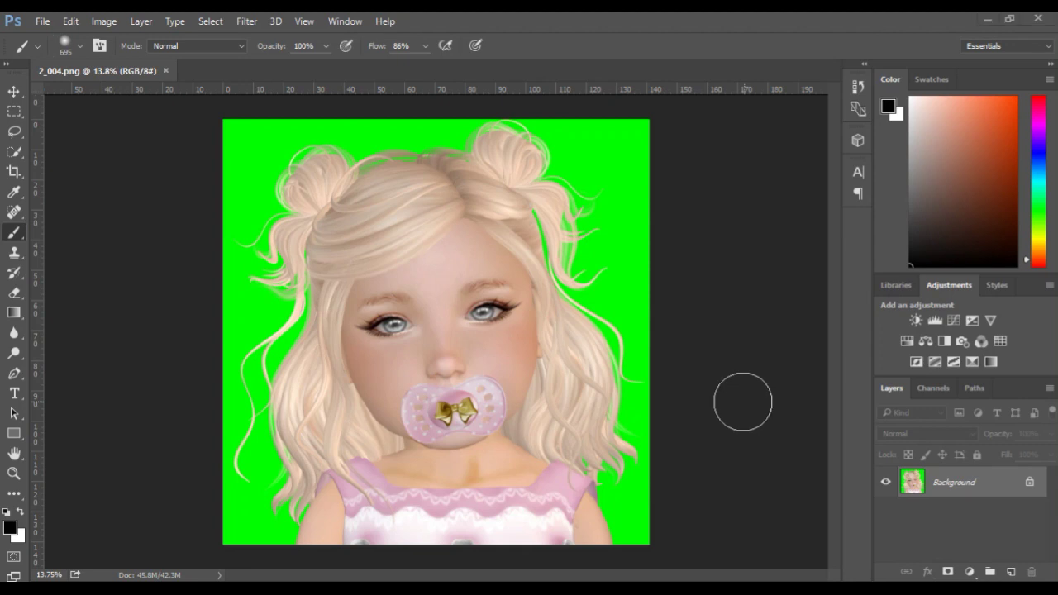
- Erase the green background around the blonde child in 2_004.png with the Background Eraser at Discontiguous limits and 100% tolerance
click(12, 295)
click(77, 302)
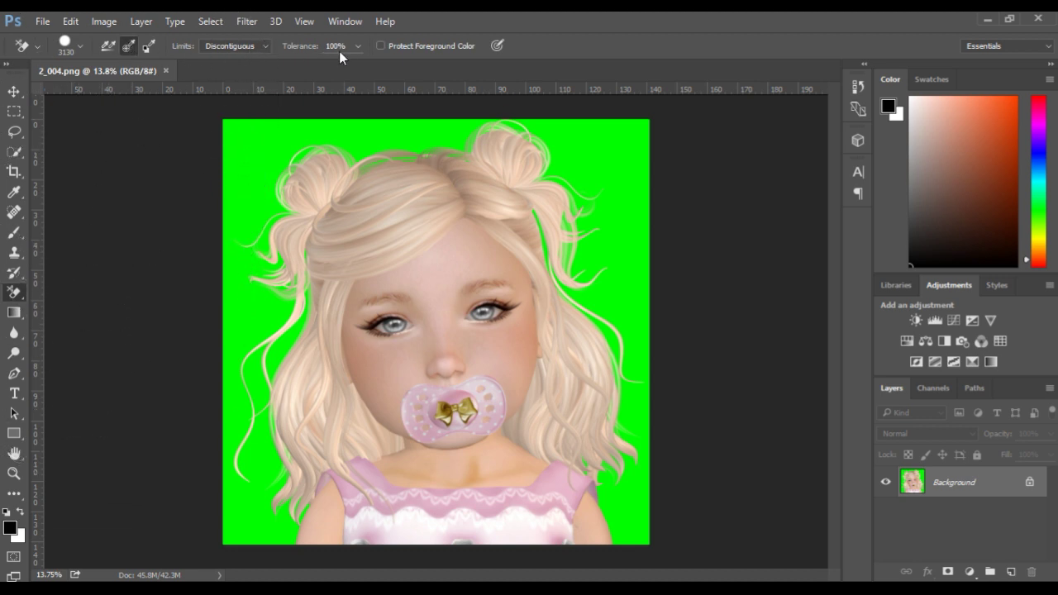
drag(258, 153, 170, 157)
mouse_move(244, 158)
mouse_down()
mouse_move(269, 276)
mouse_move(244, 477)
mouse_move(279, 552)
mouse_up()
mouse_move(366, 469)
mouse_down()
mouse_move(353, 122)
mouse_move(476, 119)
mouse_move(550, 135)
mouse_move(586, 166)
mouse_move(601, 201)
mouse_move(633, 371)
mouse_move(637, 431)
mouse_move(619, 520)
mouse_up()
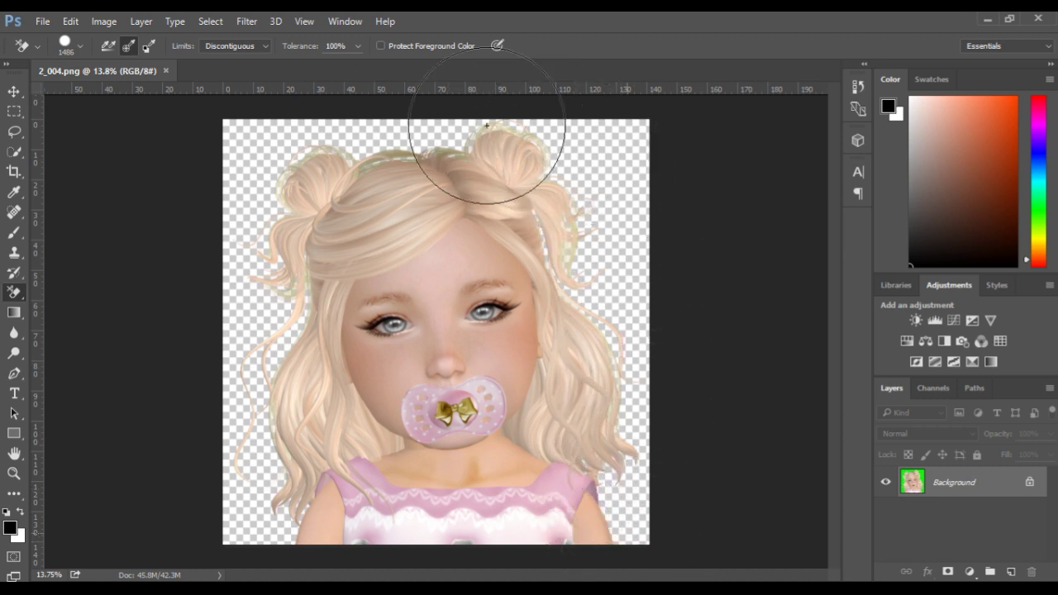
click(234, 536)
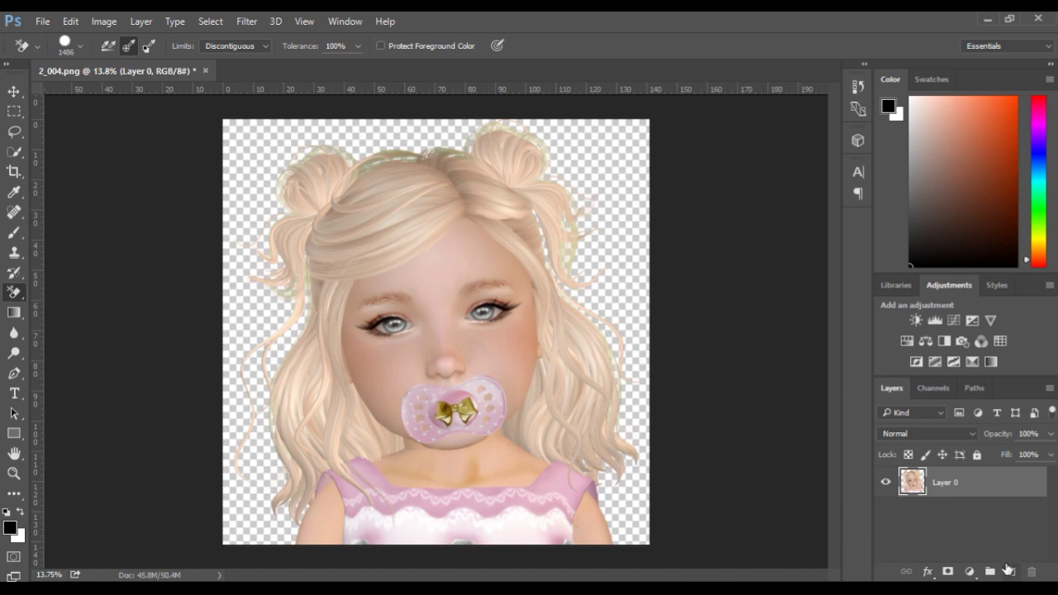
- Add a new layer beneath the child's portrait and fill it with black
click(1009, 571)
drag(991, 485, 985, 534)
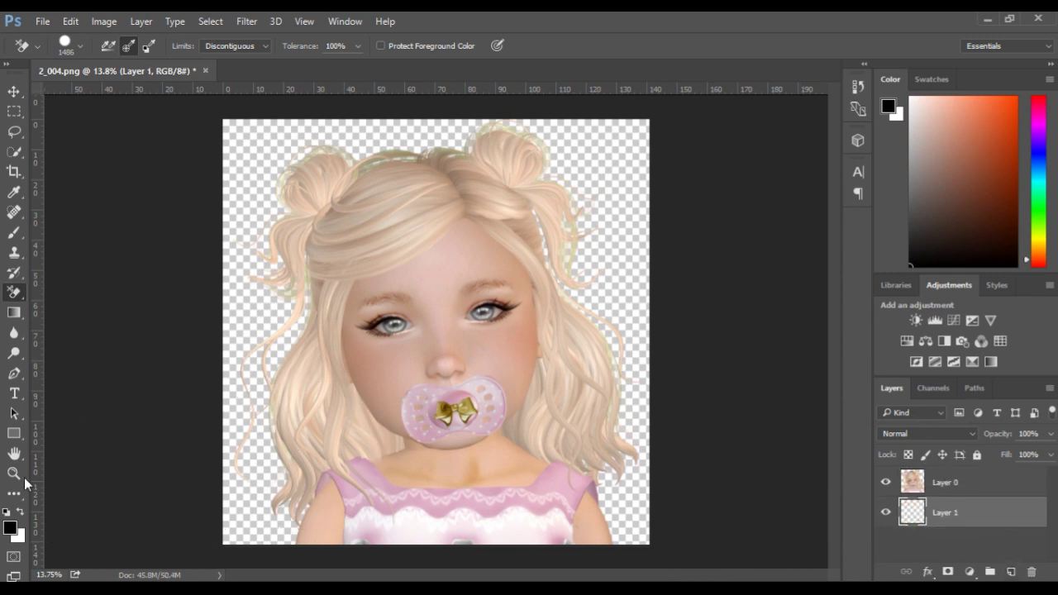
drag(13, 312, 72, 330)
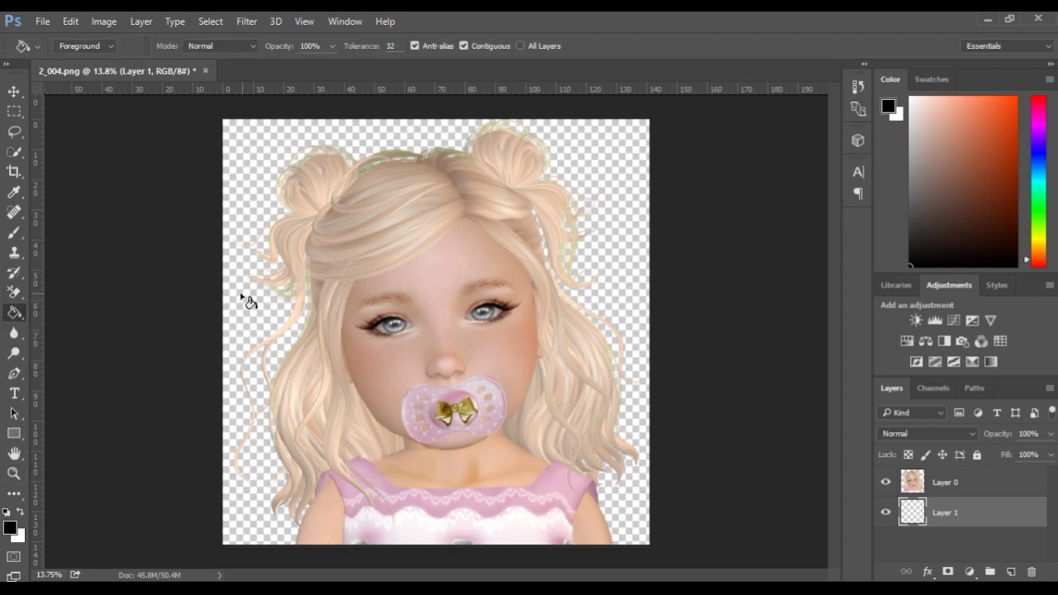
click(248, 310)
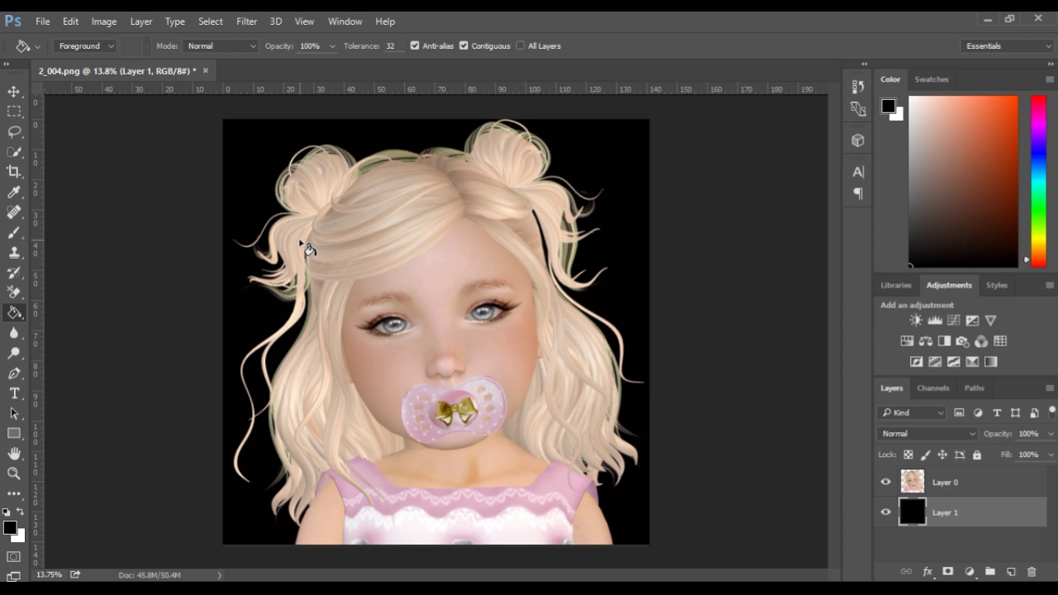
- Examine the edges of the hair buns and loose side strands for green fringing against the black backdrop
scroll(300, 242, up, 5)
drag(352, 141, 355, 219)
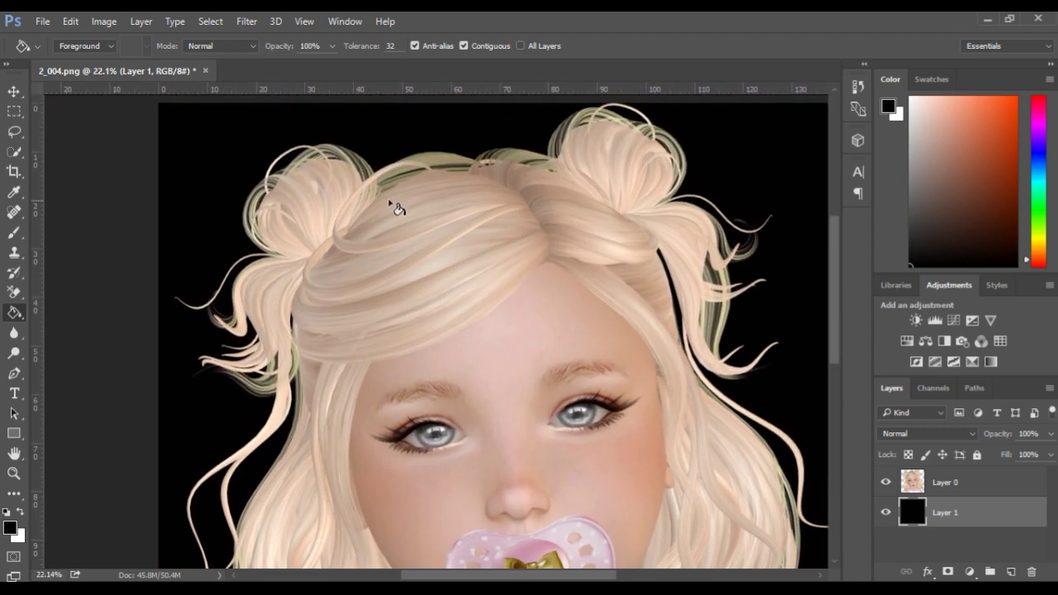
scroll(401, 198, up, 6)
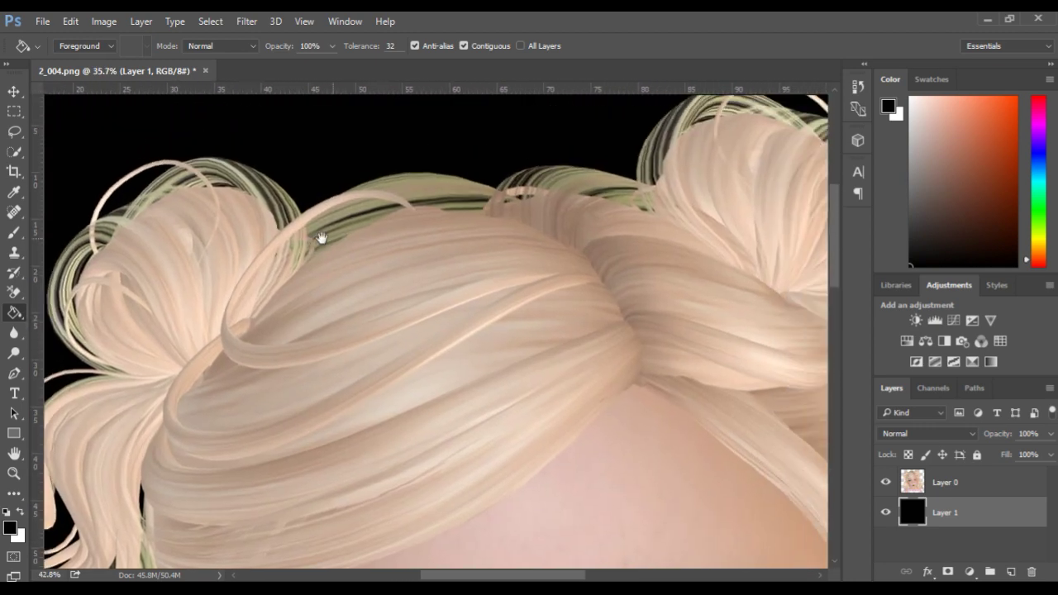
drag(320, 238, 577, 141)
drag(455, 391, 435, 160)
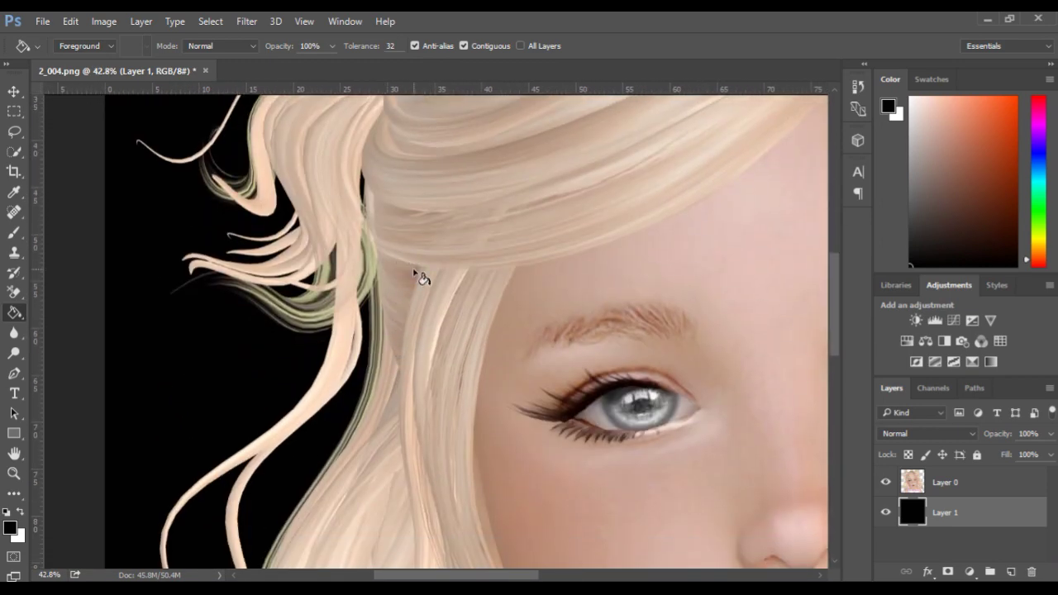
scroll(417, 274, down, 2)
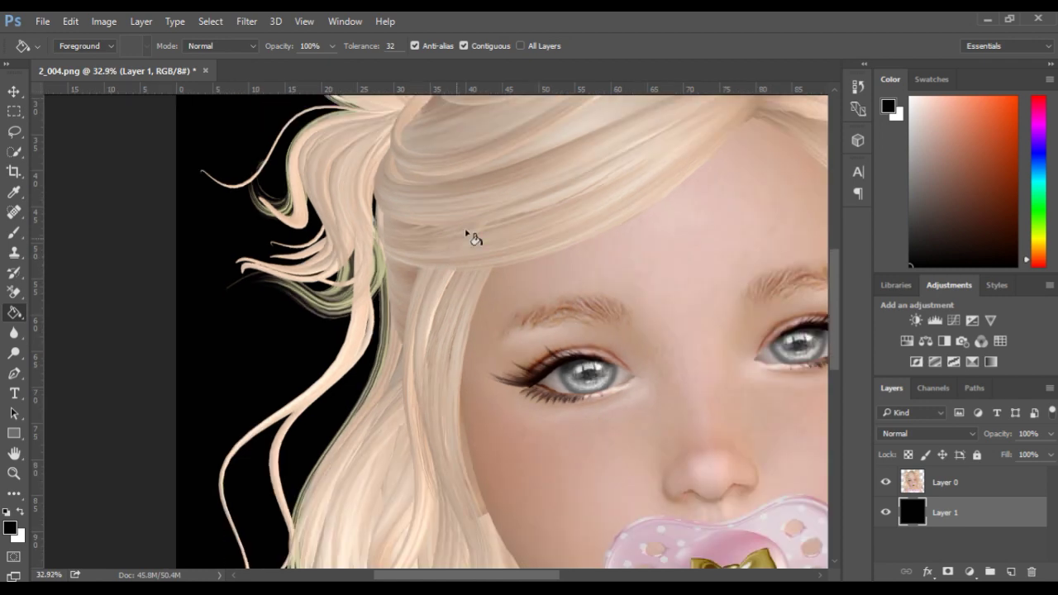
scroll(416, 276, down, 3)
scroll(404, 295, down, 1)
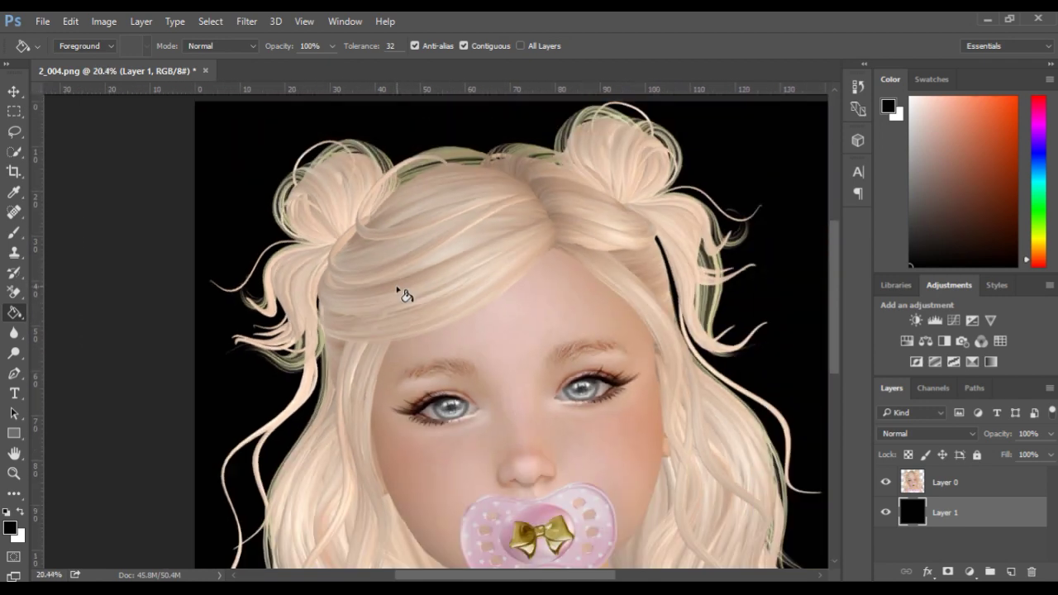
scroll(404, 295, down, 1)
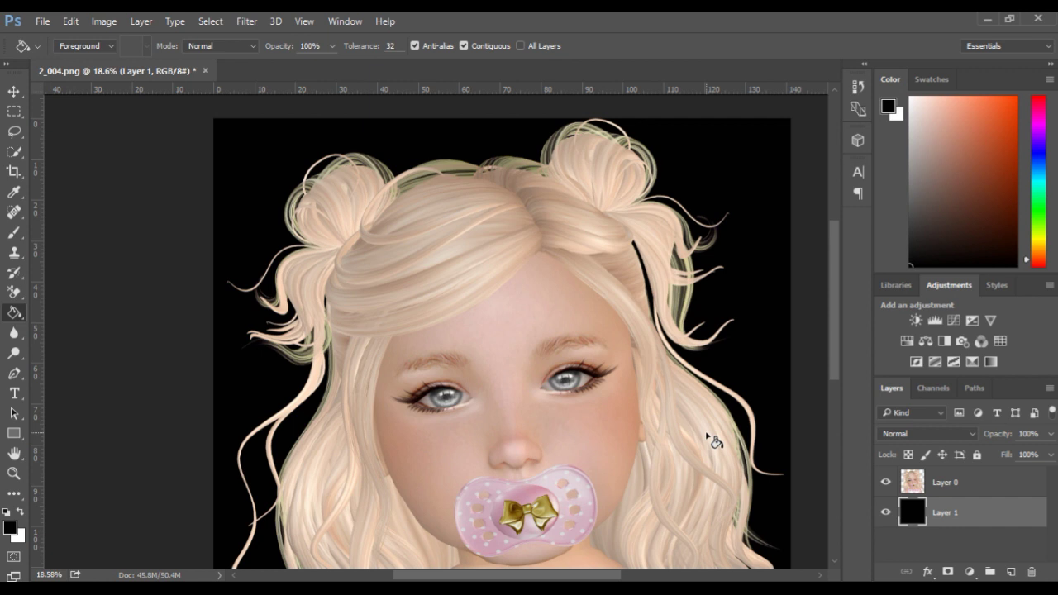
- Create a new layer above the child's portrait, clip it to Layer 0 and set its blend mode to Hue
click(960, 485)
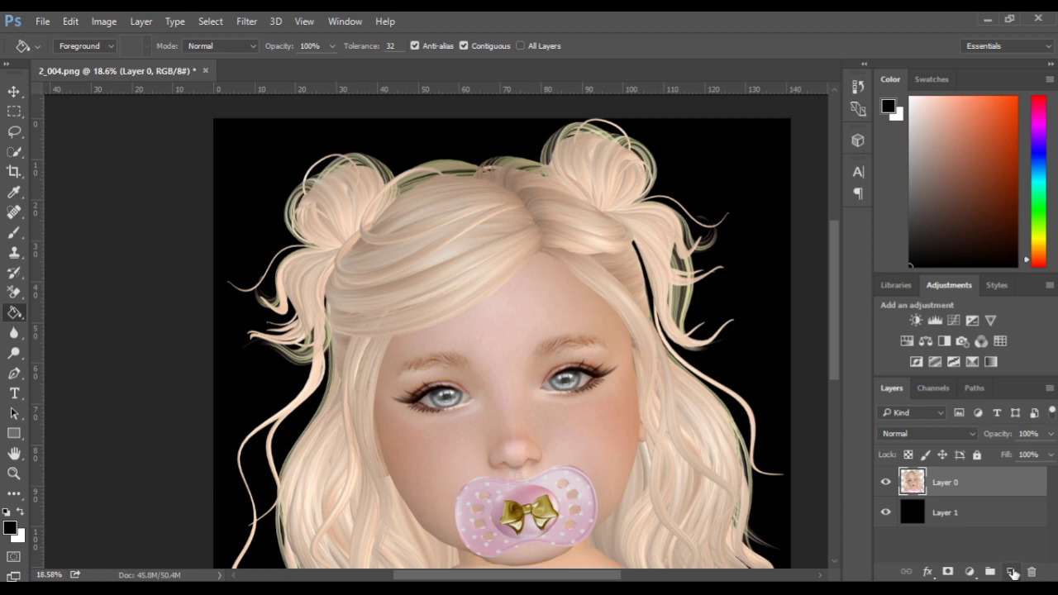
click(1011, 571)
right_click(987, 484)
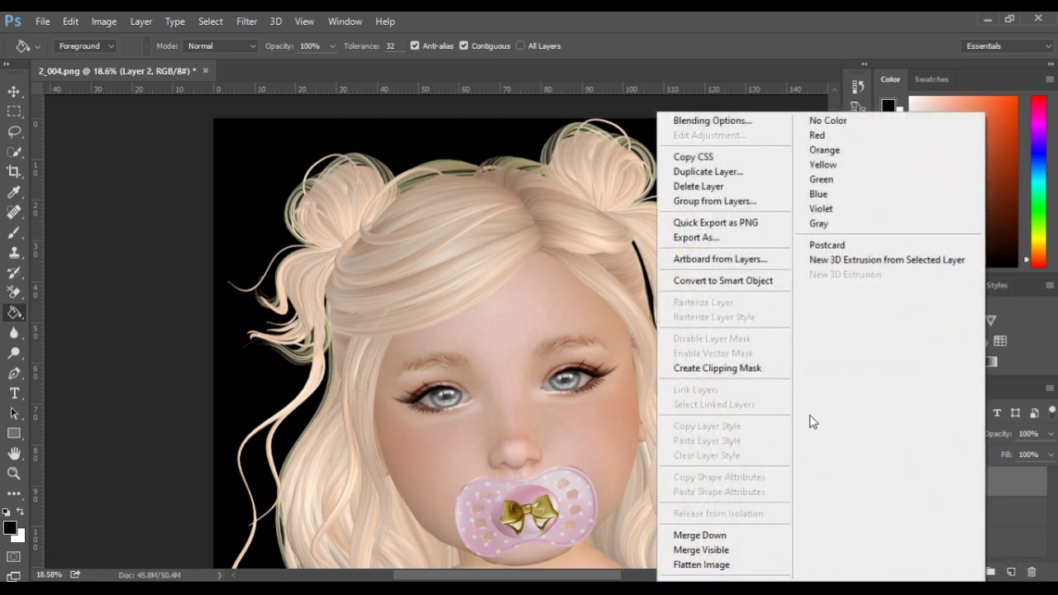
click(743, 373)
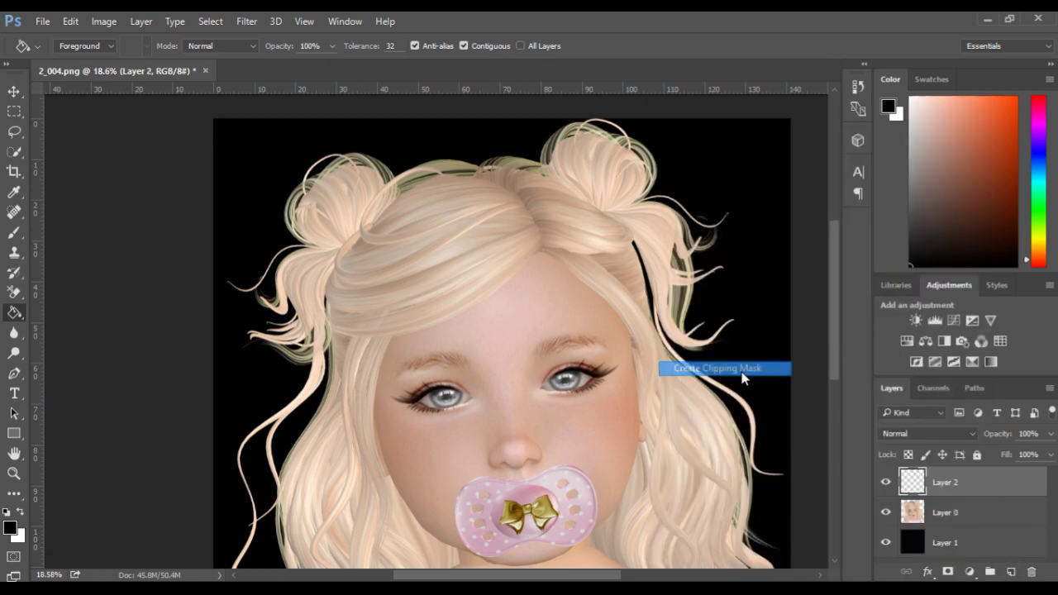
click(912, 433)
click(910, 395)
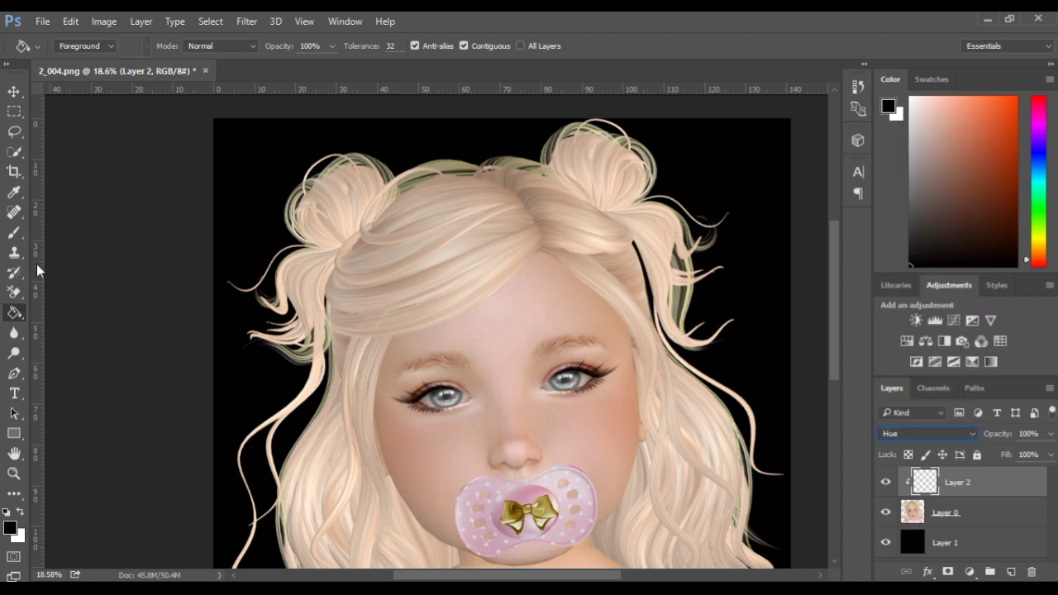
- Sample the blonde hair colour and brush it over the green fringing along the crown and the right hair bun at 141 px
click(15, 235)
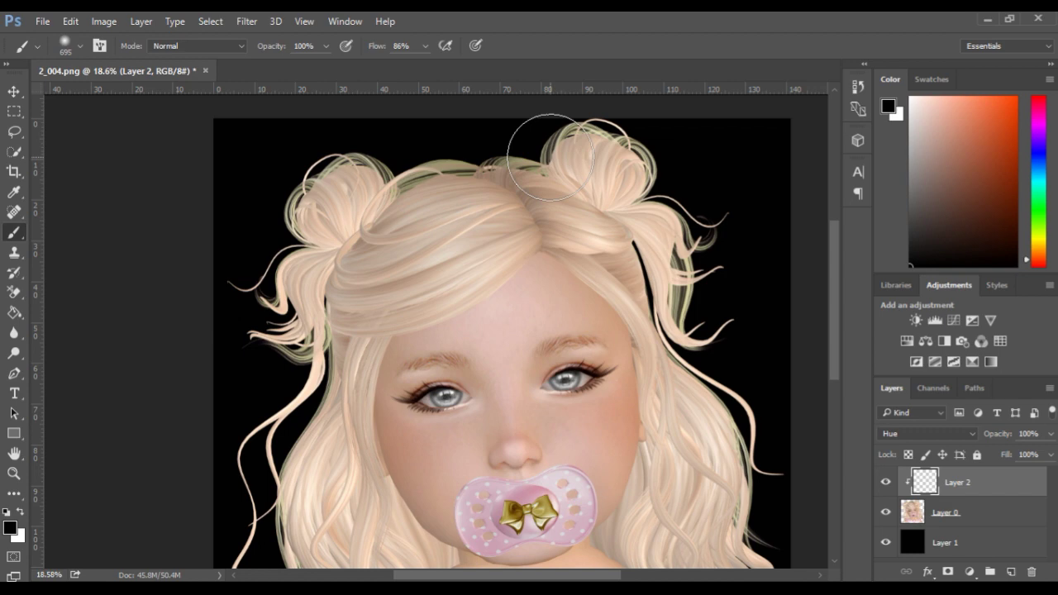
scroll(542, 137, up, 2)
scroll(355, 190, up, 2)
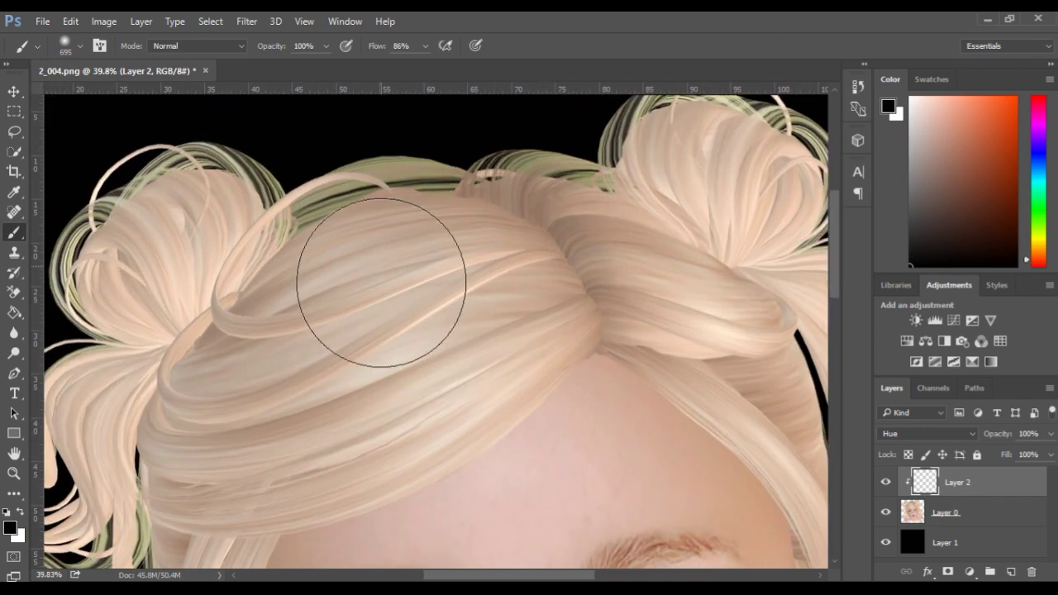
drag(376, 304, 272, 308)
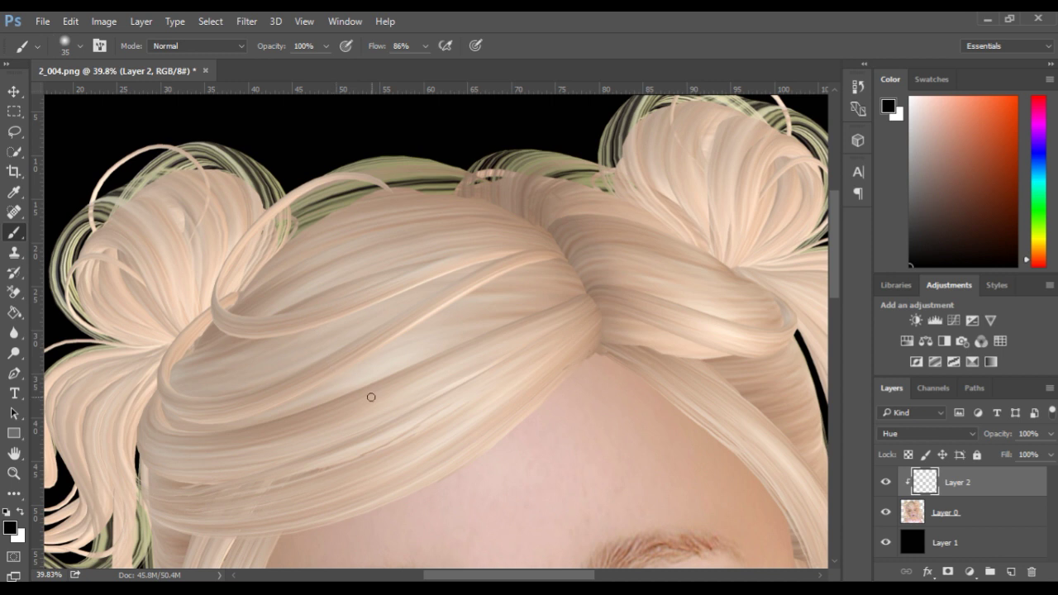
alt+click(367, 389)
drag(351, 208, 365, 213)
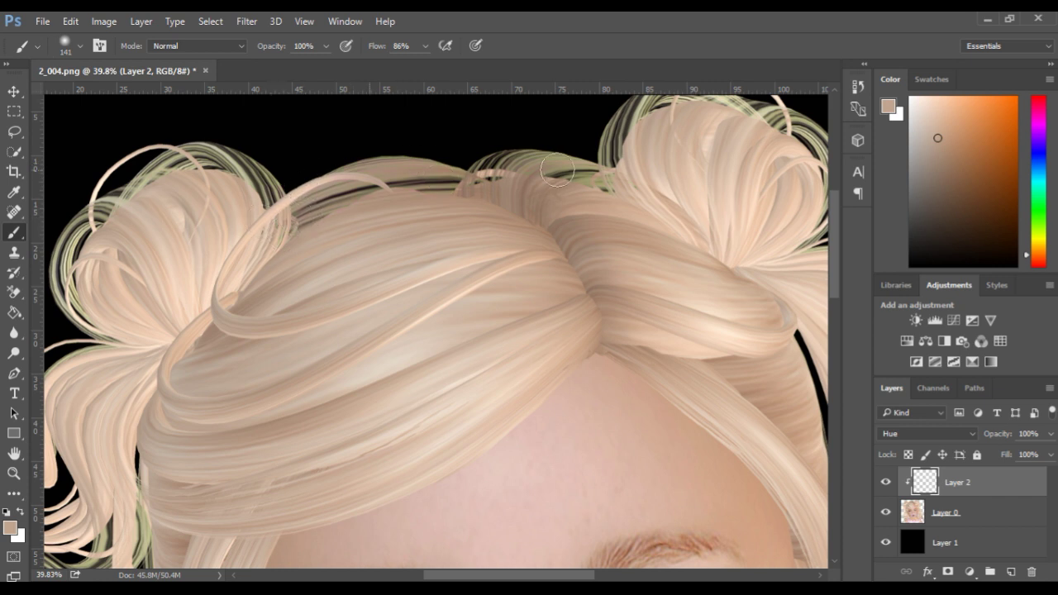
drag(602, 220, 438, 283)
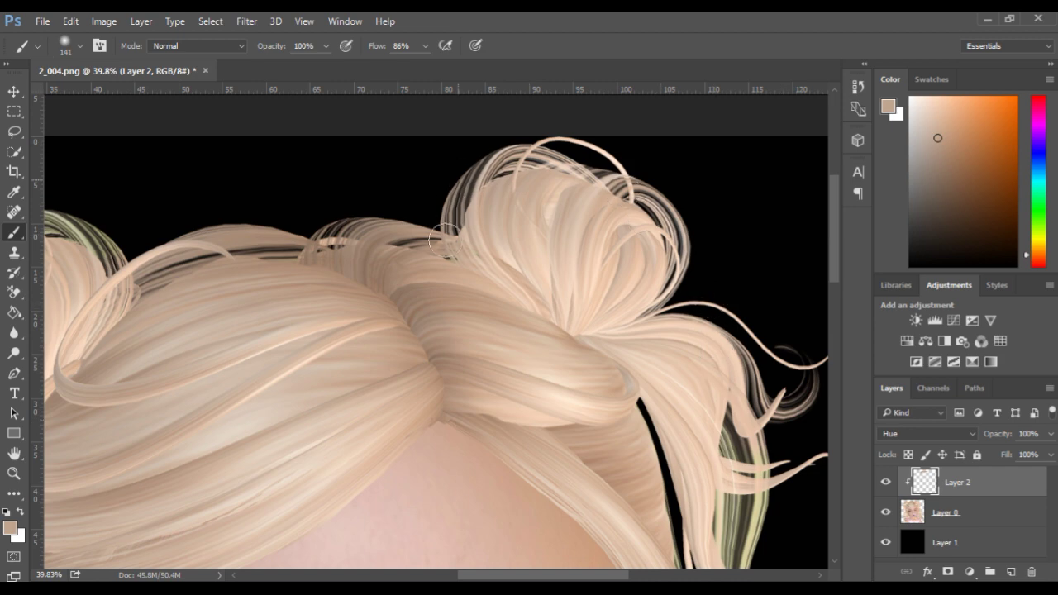
- Paint over the green fringing on the loose strands and curls down the right side of the hair with a 341 px brush
scroll(500, 361, down, 2)
drag(494, 357, 353, 243)
mouse_move(459, 231)
mouse_down()
mouse_move(495, 255)
mouse_move(559, 388)
mouse_up()
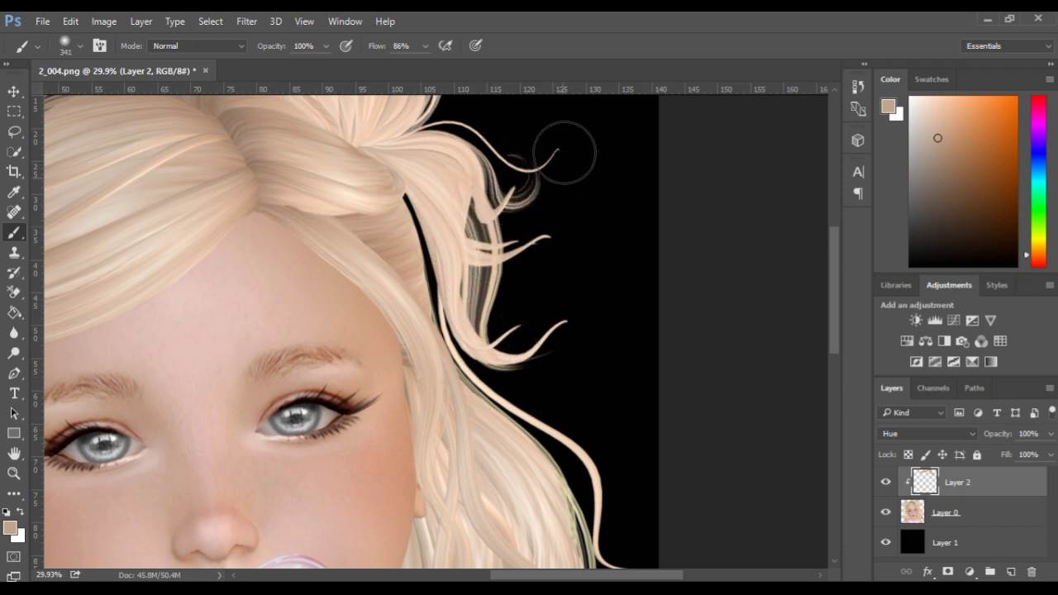
mouse_move(466, 335)
mouse_down()
mouse_move(487, 379)
mouse_move(600, 492)
mouse_up()
drag(546, 385, 494, 122)
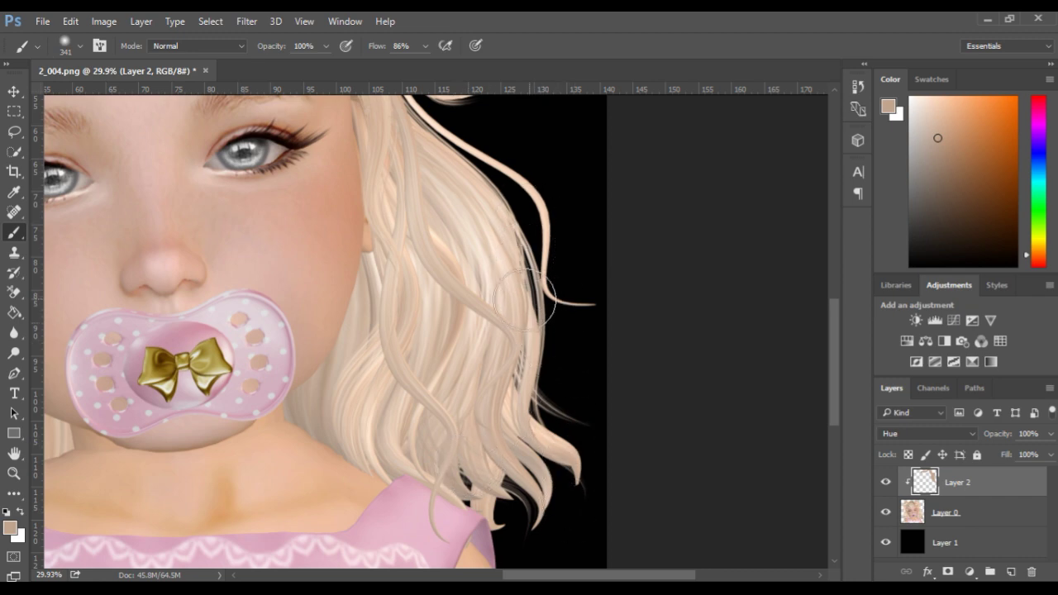
- Paint the blonde hue over the green fringing on the left side of the hair, from the lower curls up to the bun
drag(449, 290, 706, 325)
mouse_move(369, 371)
mouse_down()
mouse_move(361, 220)
mouse_move(386, 160)
mouse_up()
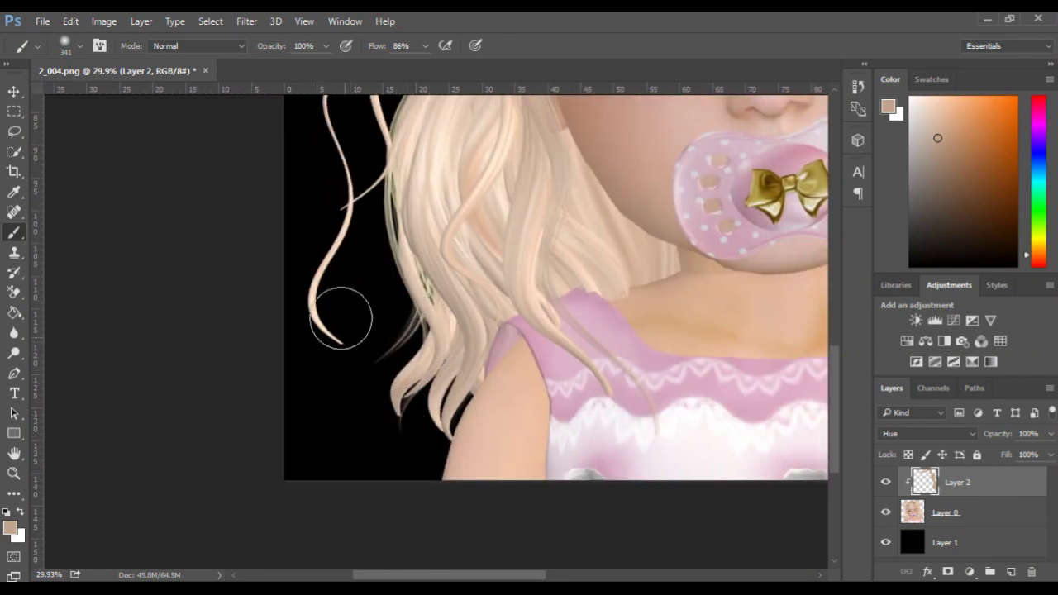
mouse_move(478, 180)
mouse_down()
mouse_move(472, 366)
mouse_move(421, 396)
mouse_move(413, 429)
mouse_up()
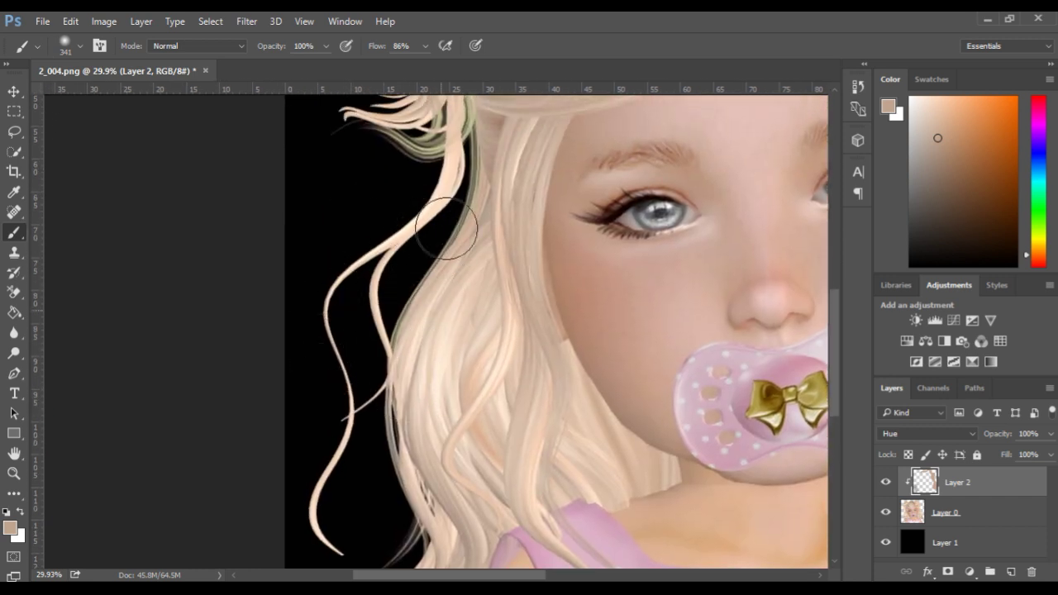
drag(496, 134, 458, 245)
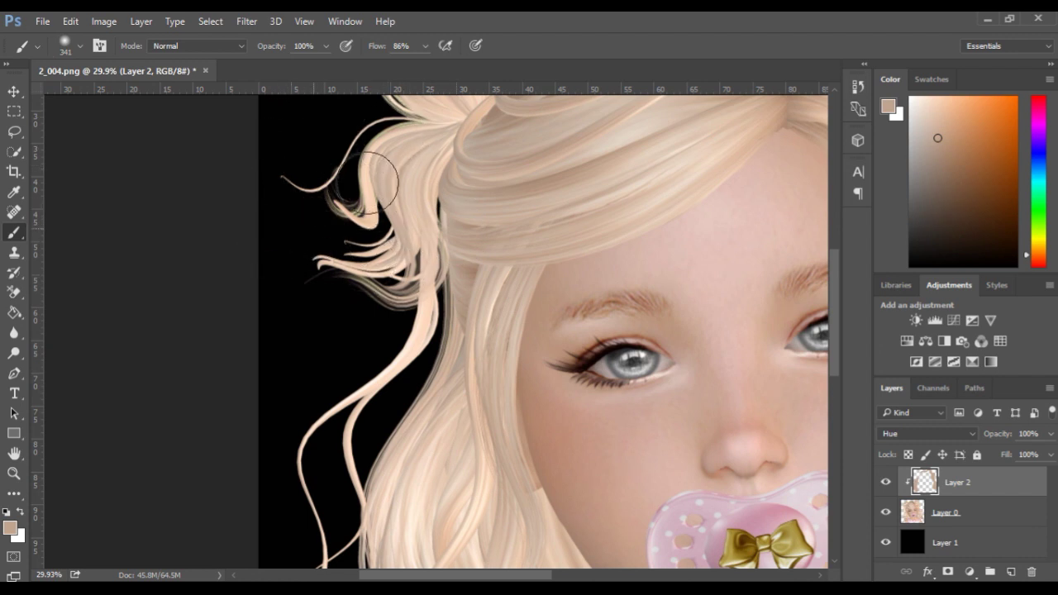
drag(428, 175, 428, 298)
mouse_move(414, 252)
mouse_down()
mouse_move(373, 146)
mouse_move(447, 108)
mouse_move(382, 186)
mouse_move(514, 126)
mouse_move(454, 147)
mouse_move(496, 109)
mouse_move(568, 133)
mouse_move(412, 121)
mouse_up()
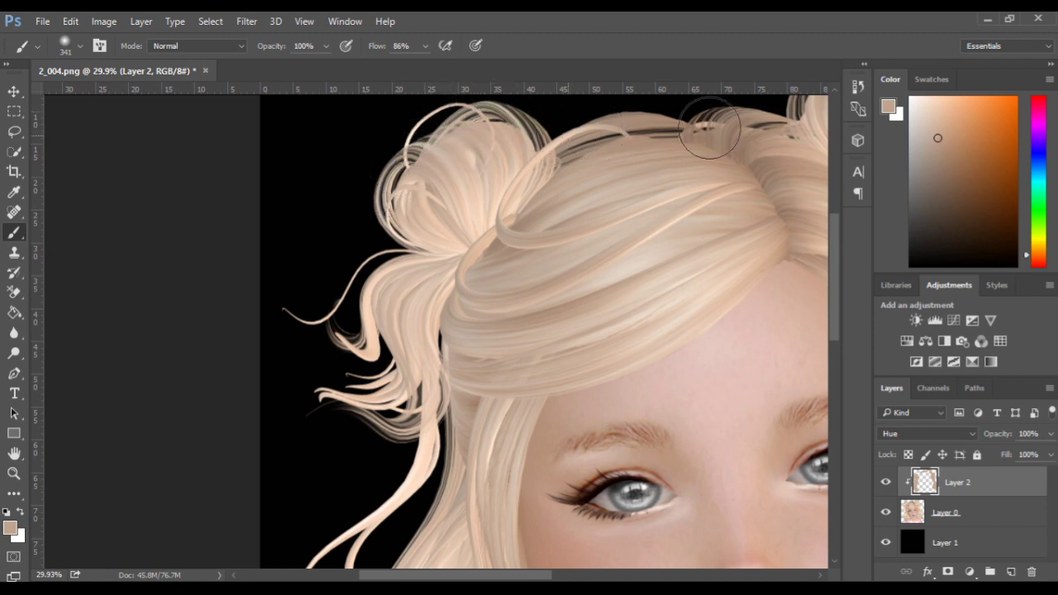
scroll(358, 240, down, 2)
scroll(357, 239, down, 5)
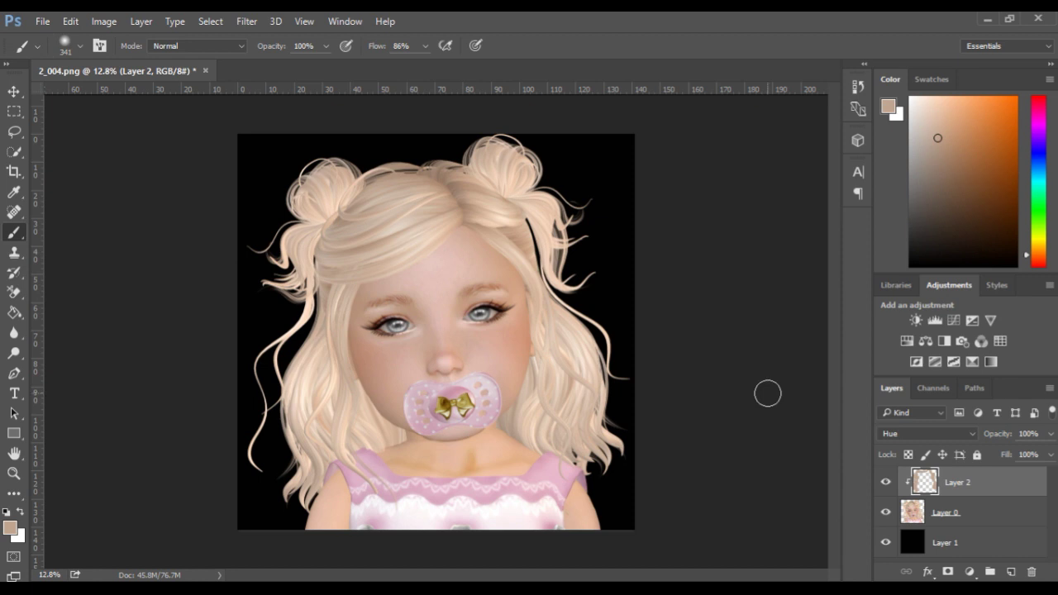
scroll(701, 356, up, 1)
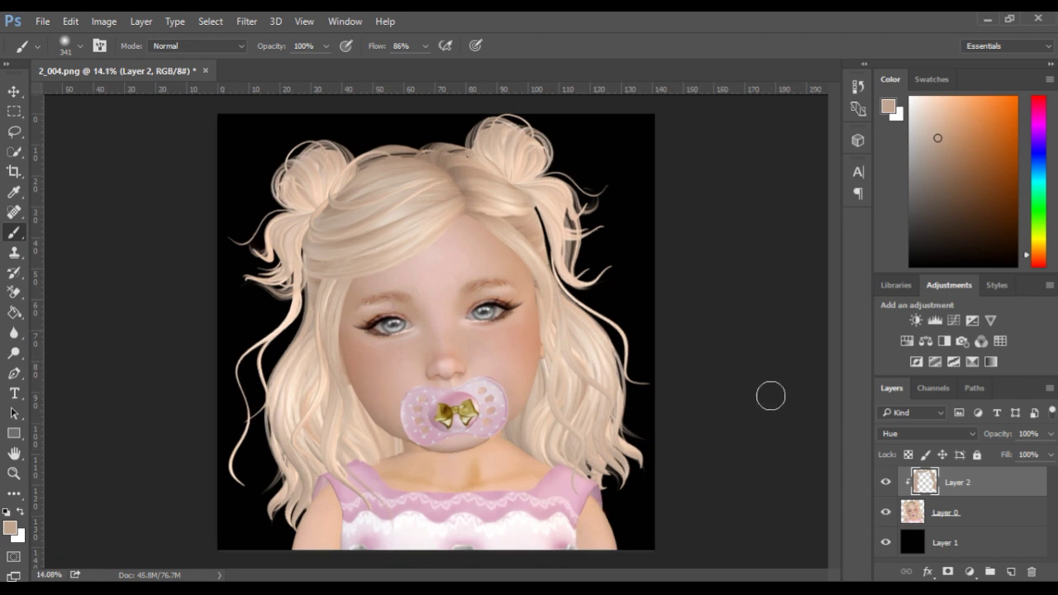
- Merge the clipped Hue layer down into Layer 0 and hide the black Layer 1
right_click(989, 489)
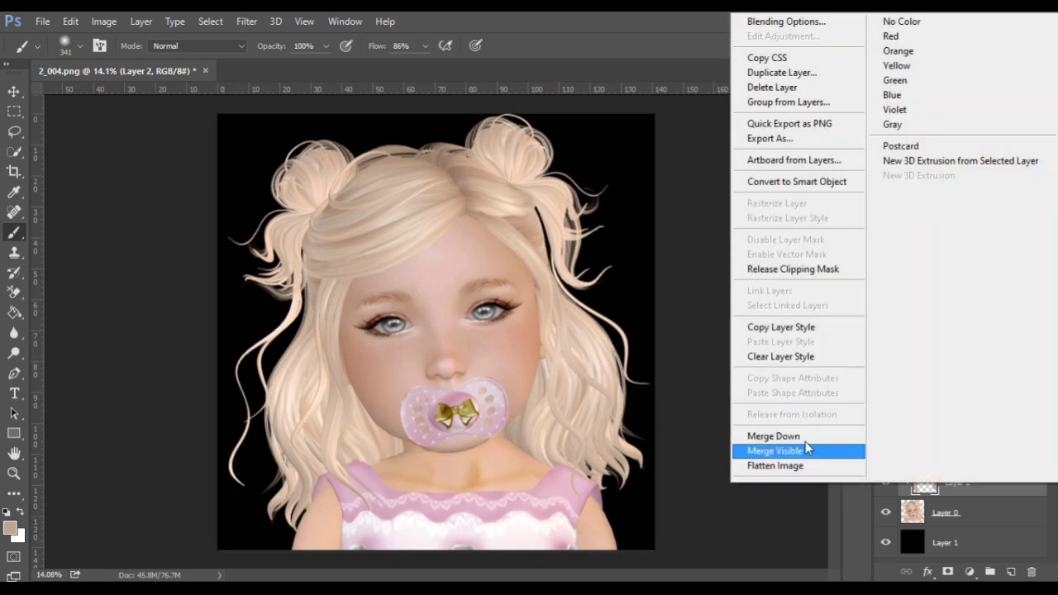
click(756, 437)
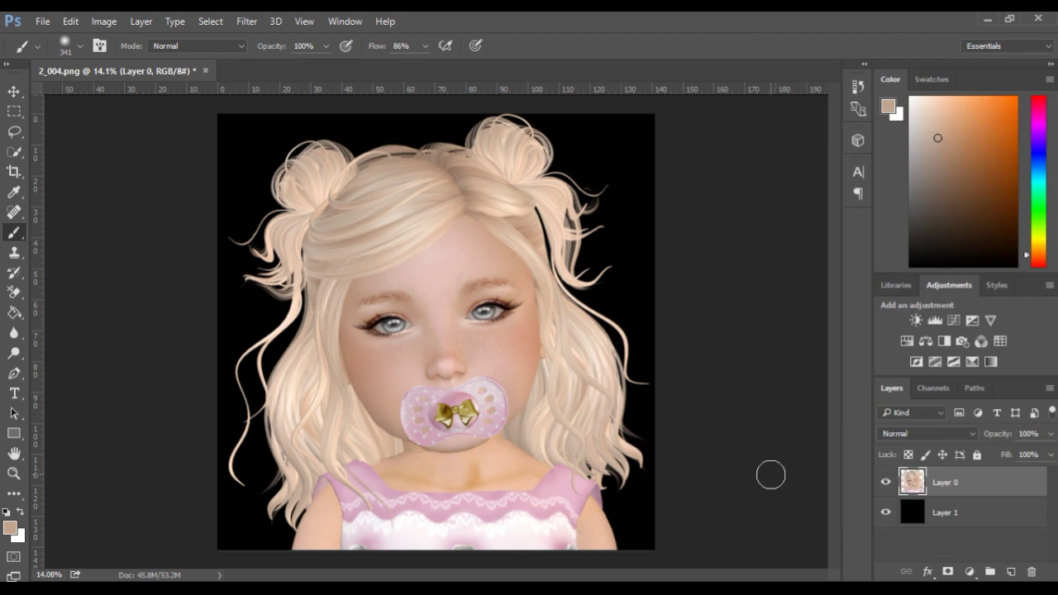
click(884, 513)
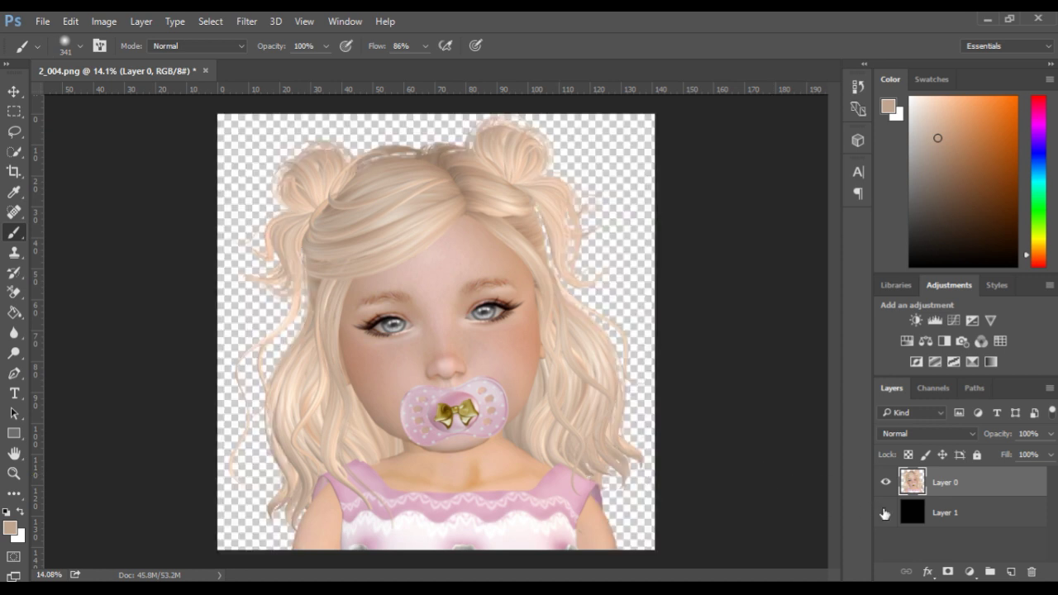